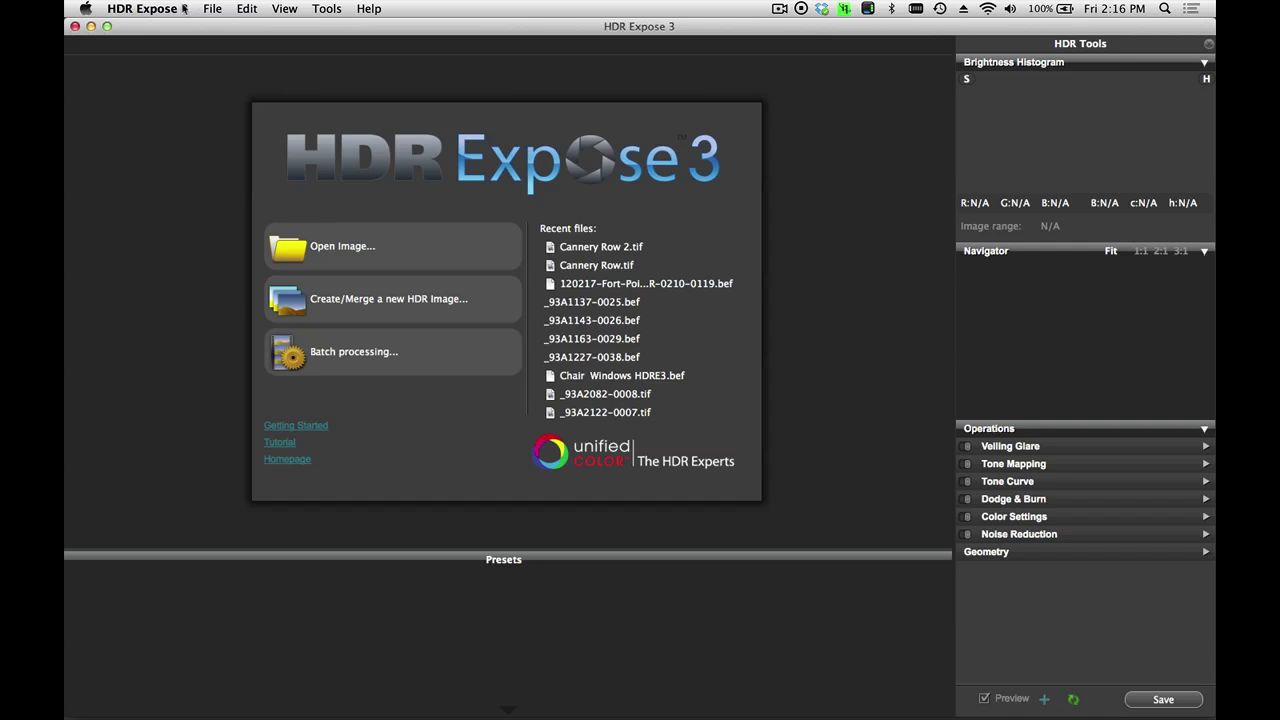
Open Batch processing from the start screen and shift the Batch Merge & Processing window left.
click(213, 8)
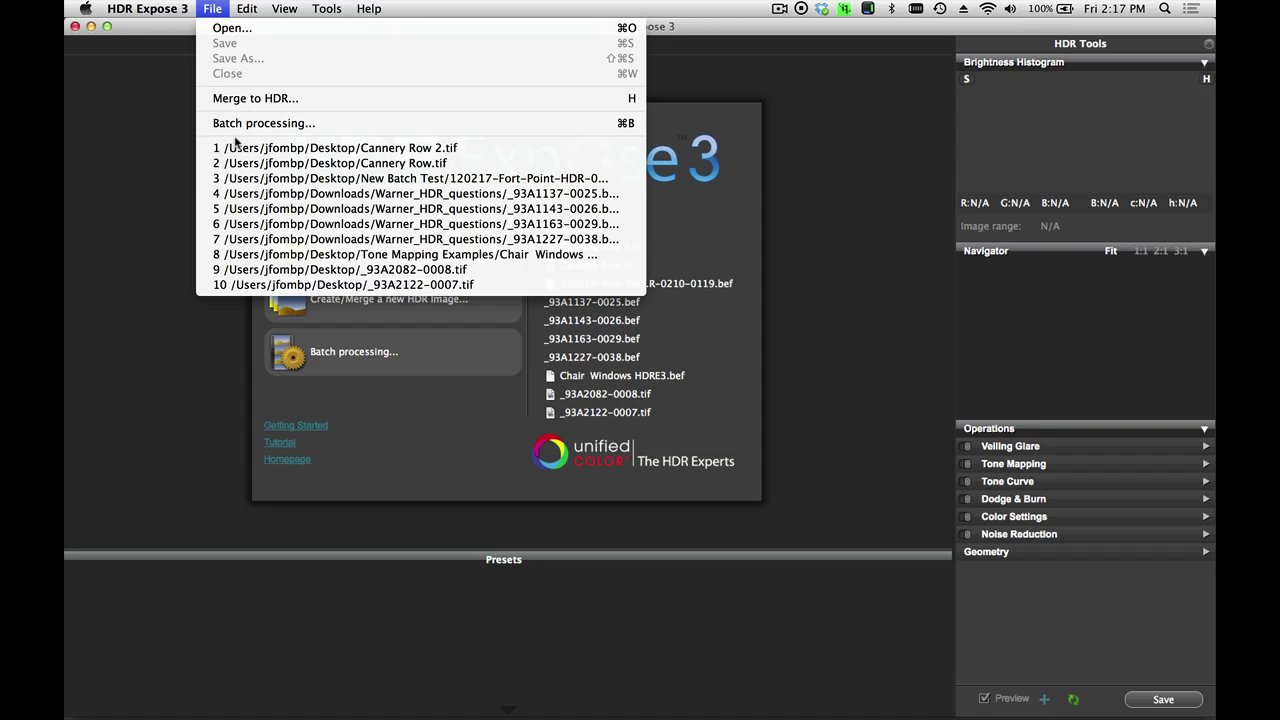
click(237, 137)
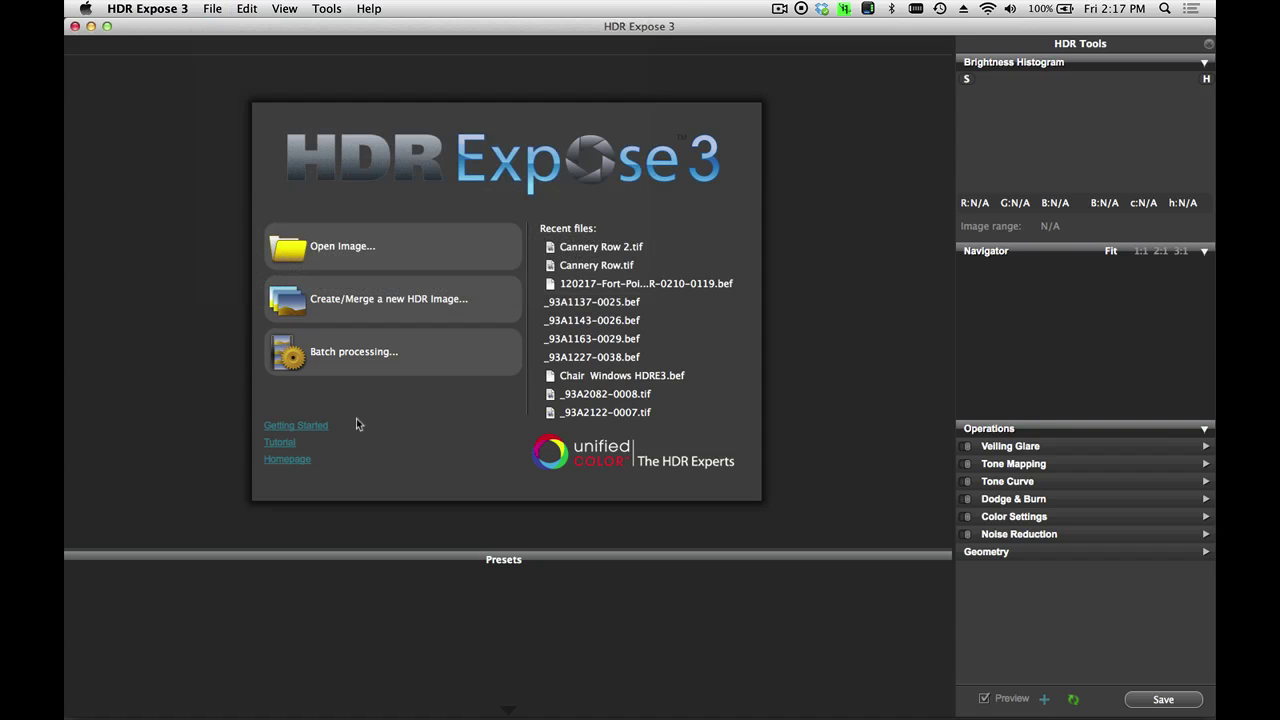
click(343, 354)
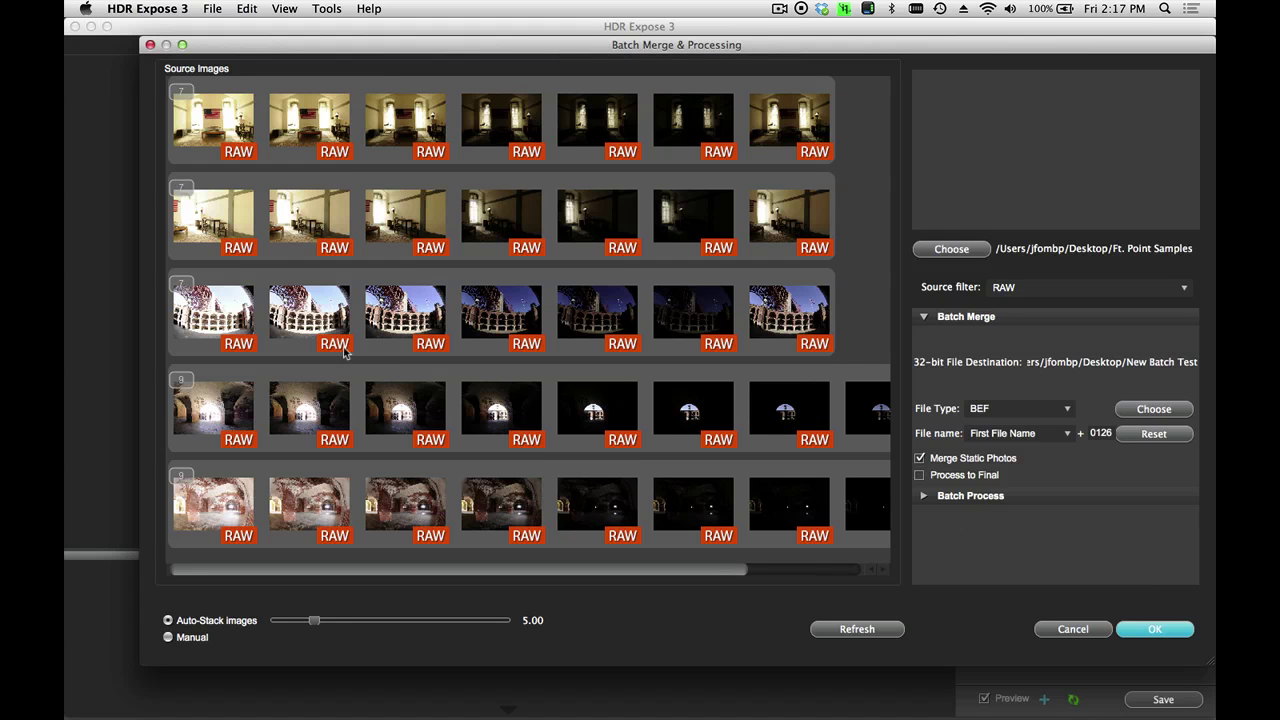
drag(867, 44, 823, 40)
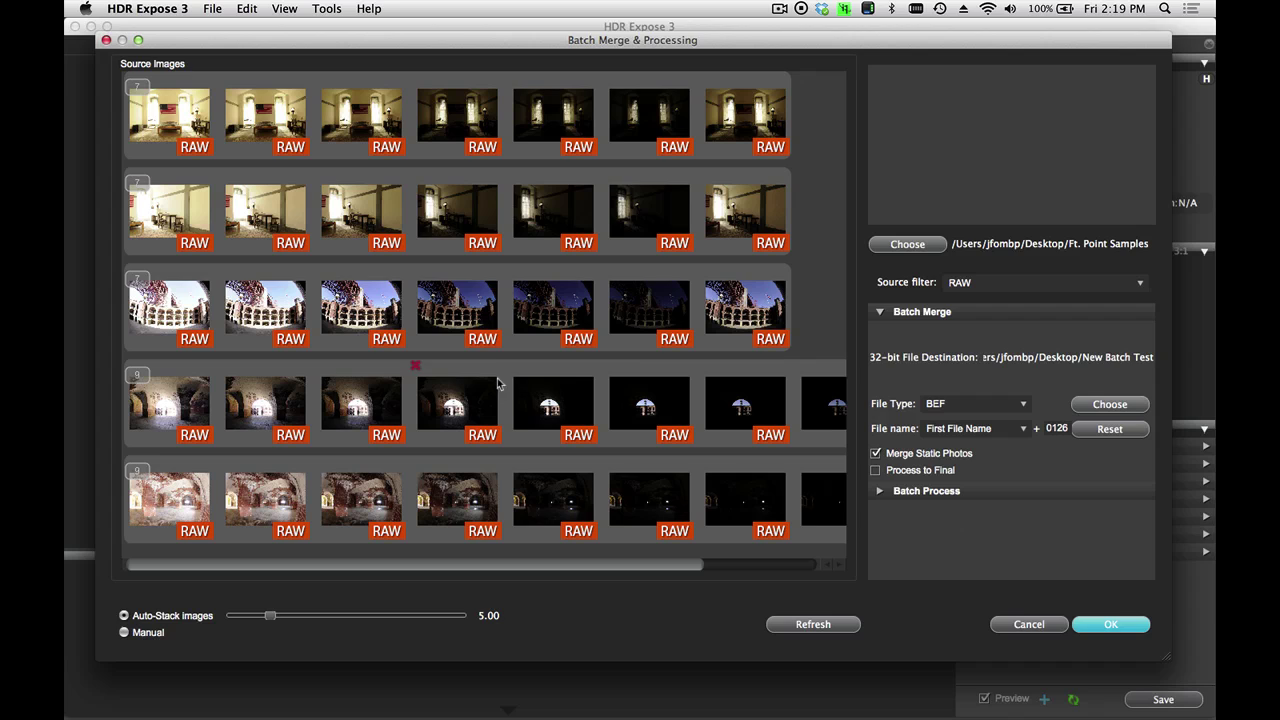
mouse_move(532, 434)
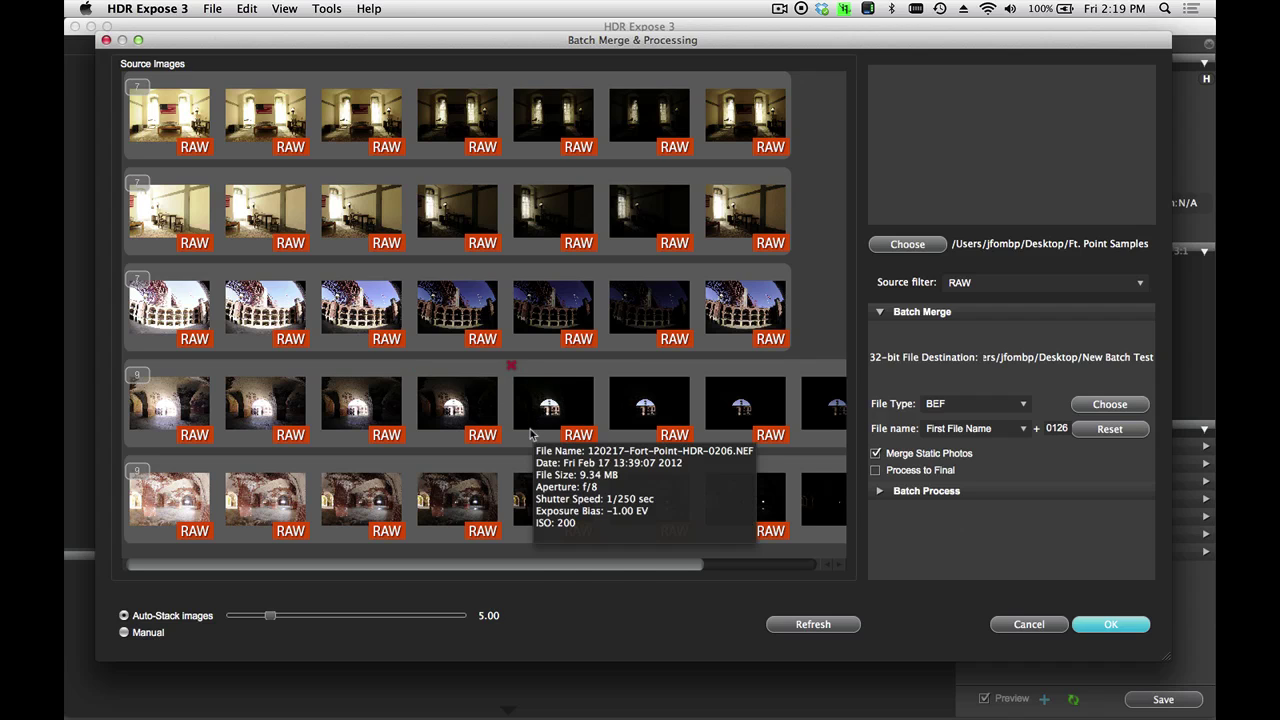
mouse_move(703, 312)
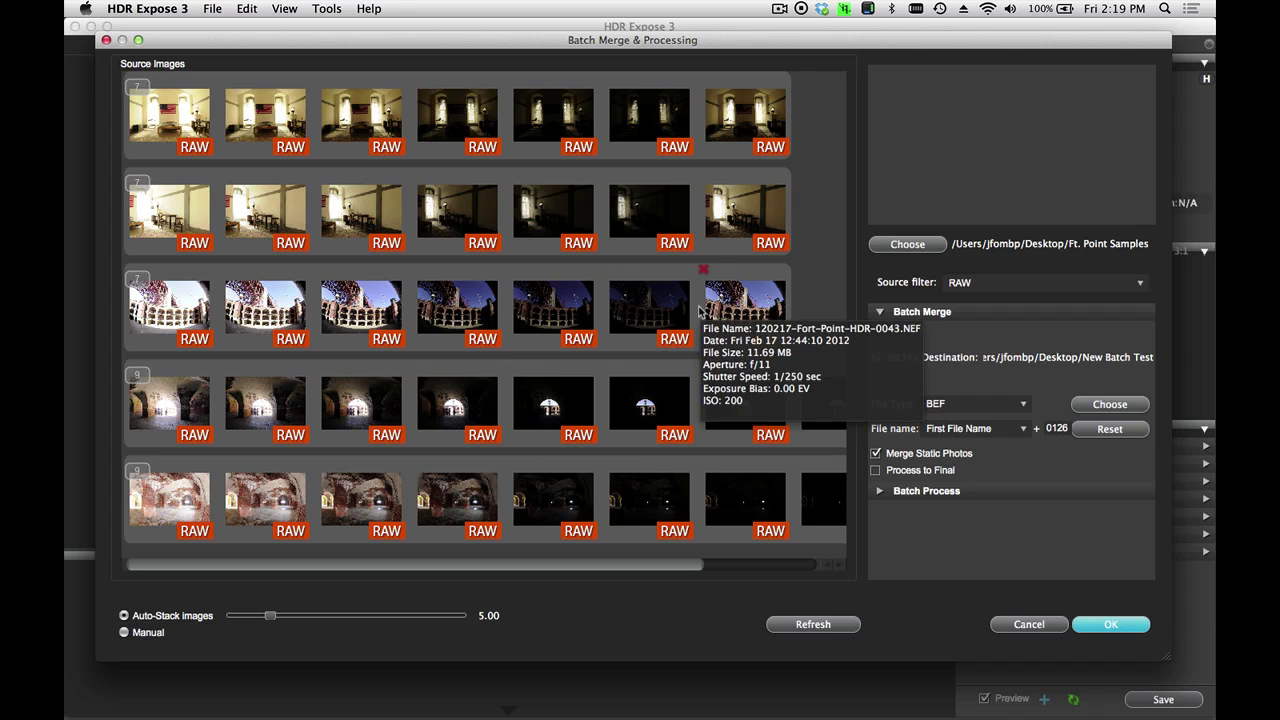
Leave the Source filter dropdown set to RAW.
click(988, 283)
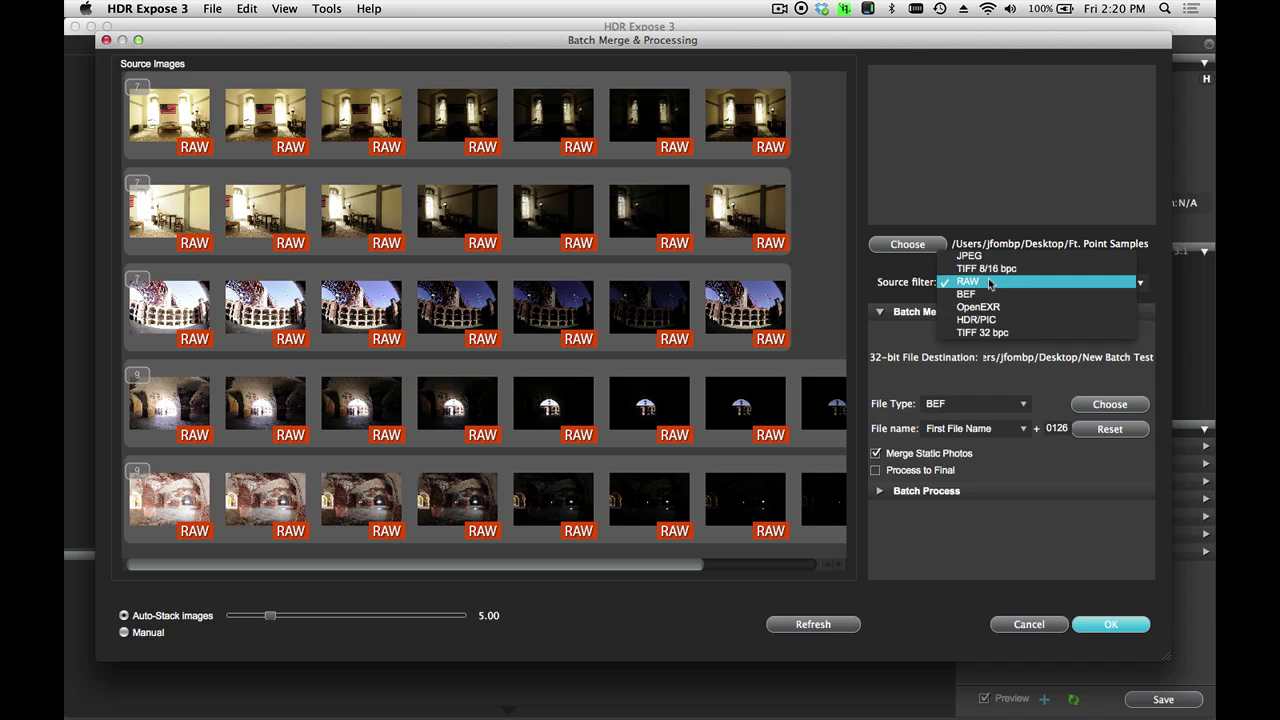
click(990, 284)
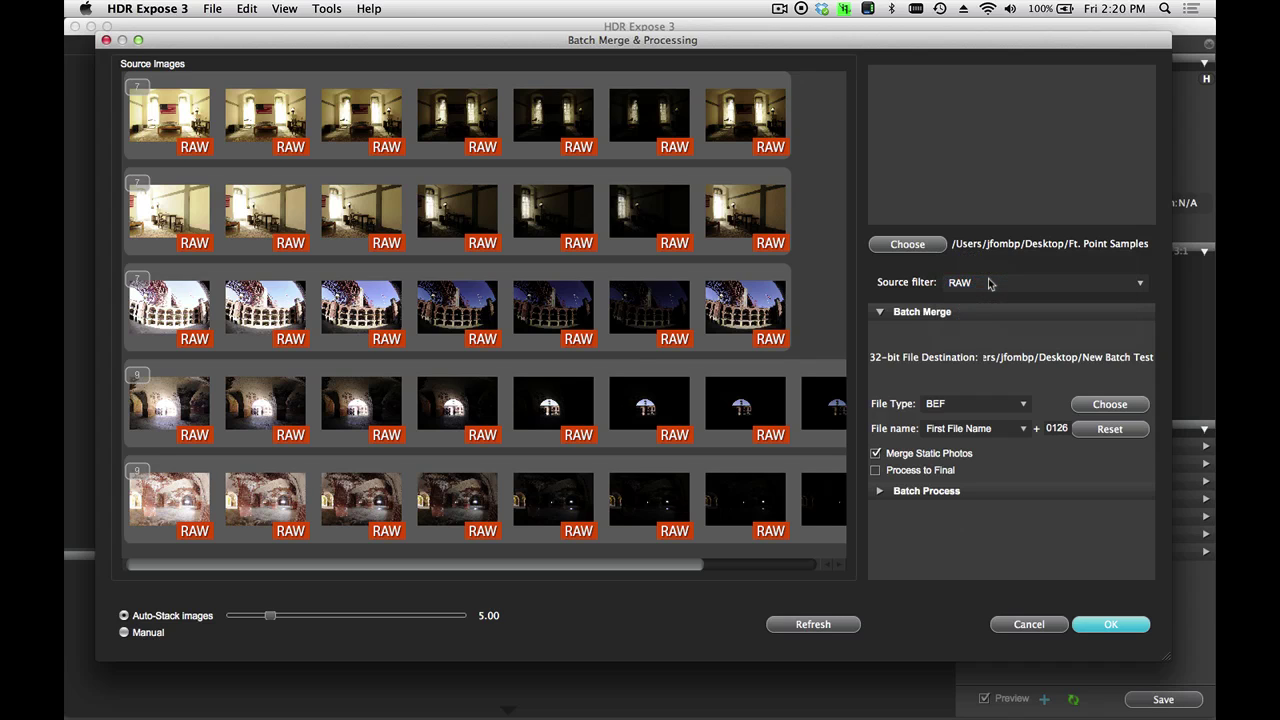
Create a new Desktop folder named 'Ft. Point Batch Test' for the merged files.
click(1109, 405)
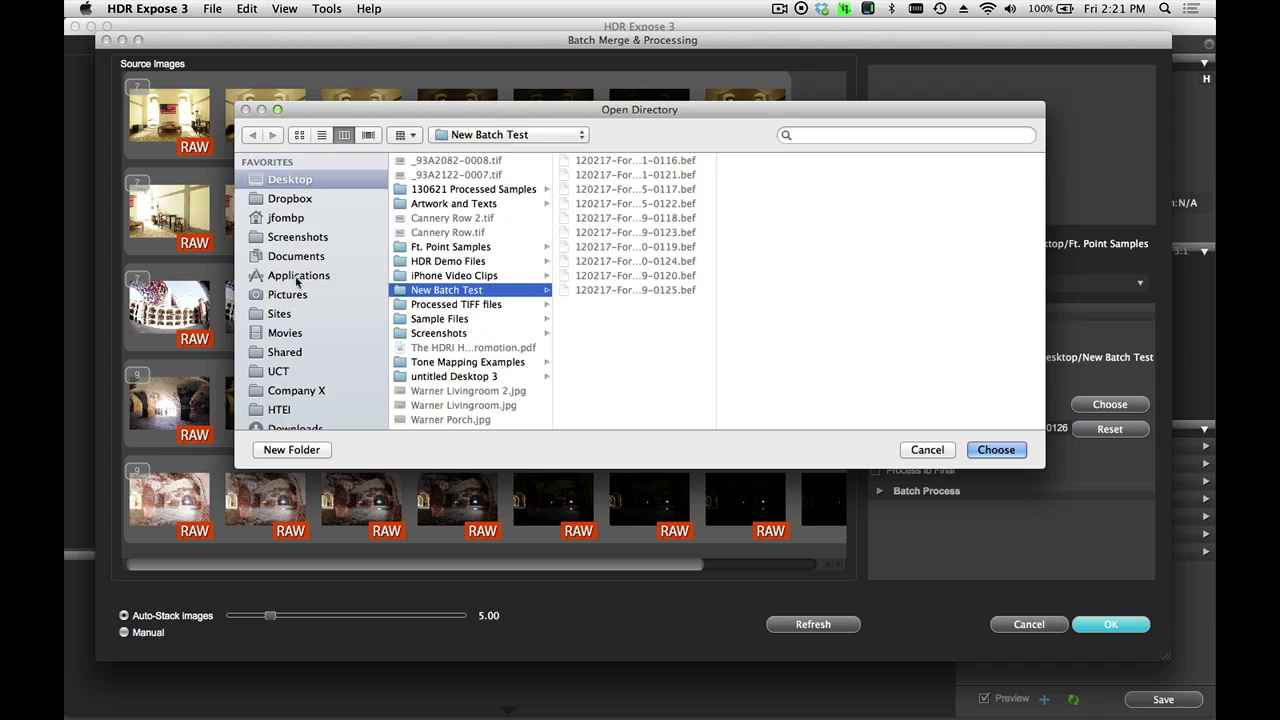
click(291, 182)
click(291, 450)
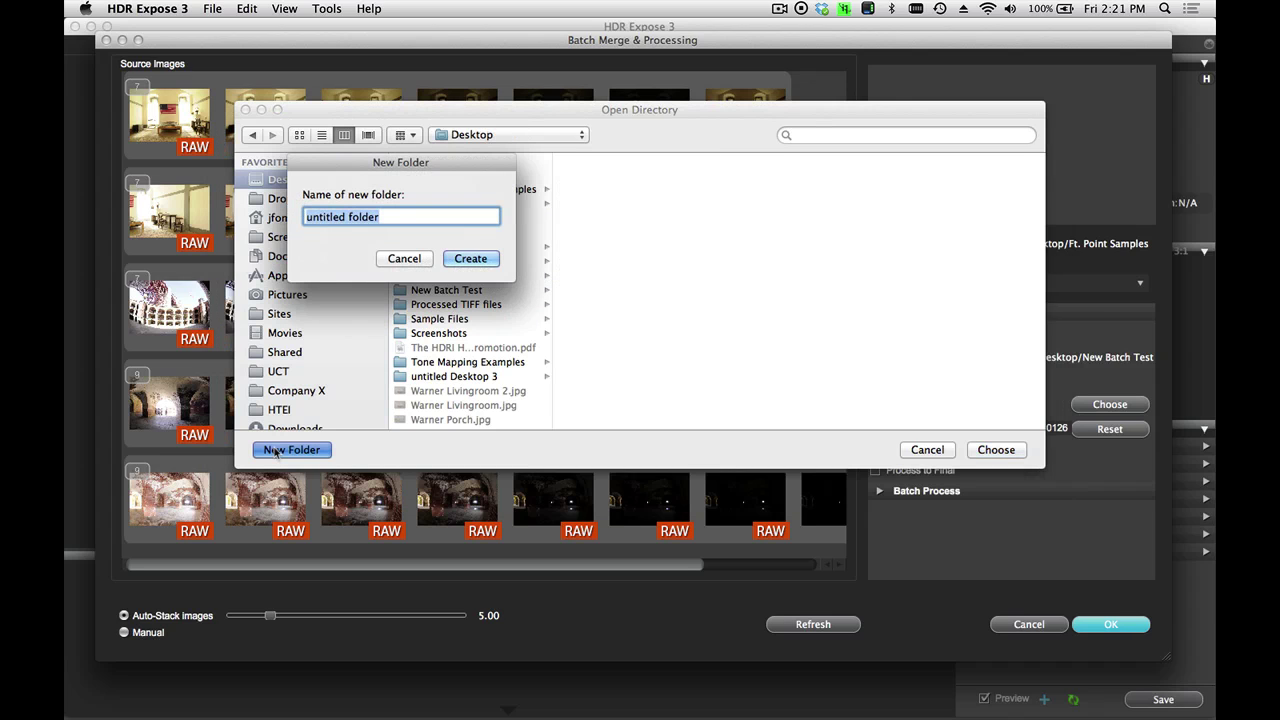
text(Ft)
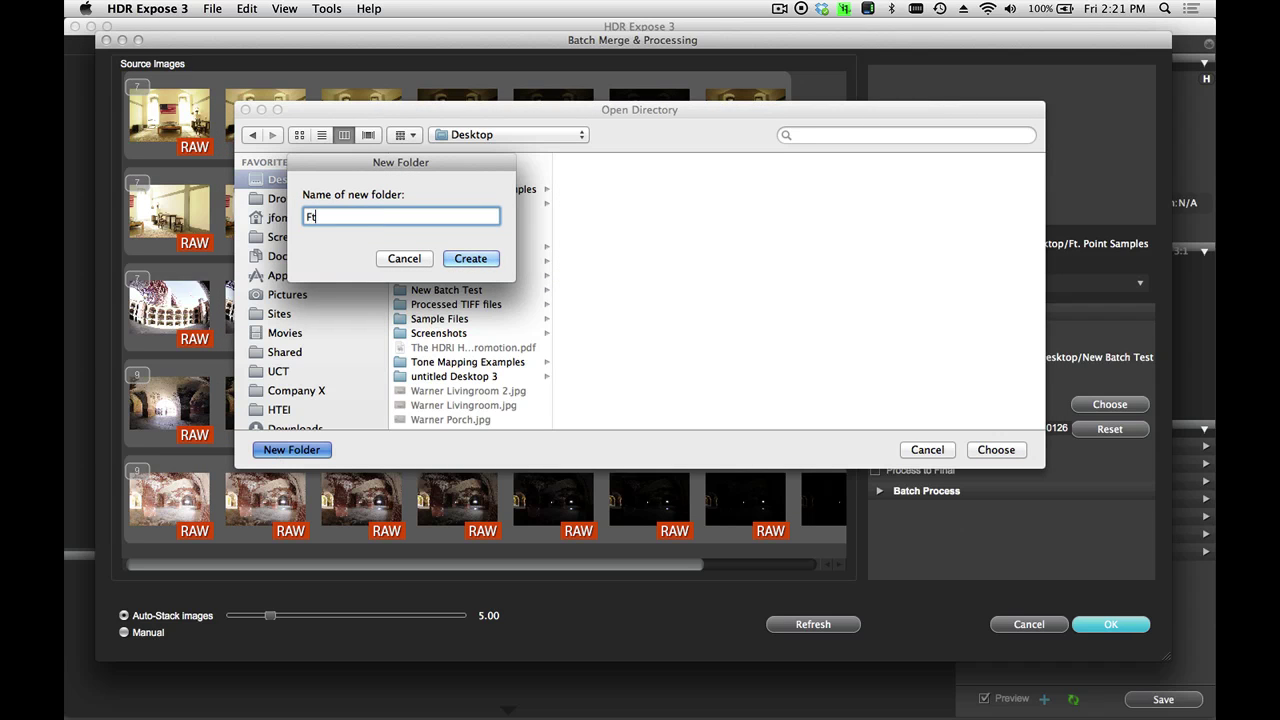
text(. Point Batch Test)
click(470, 258)
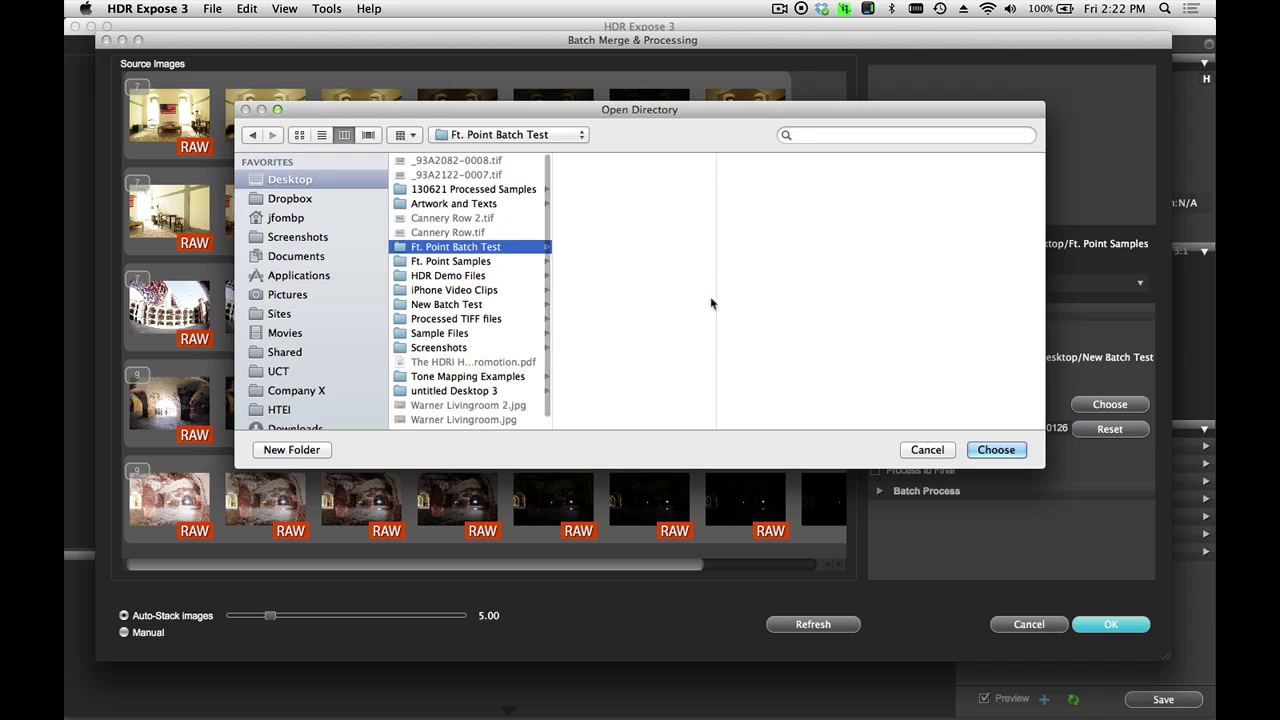
Confirm Ft. Point Batch Test as the merge destination and keep BEF as the file type.
click(1000, 450)
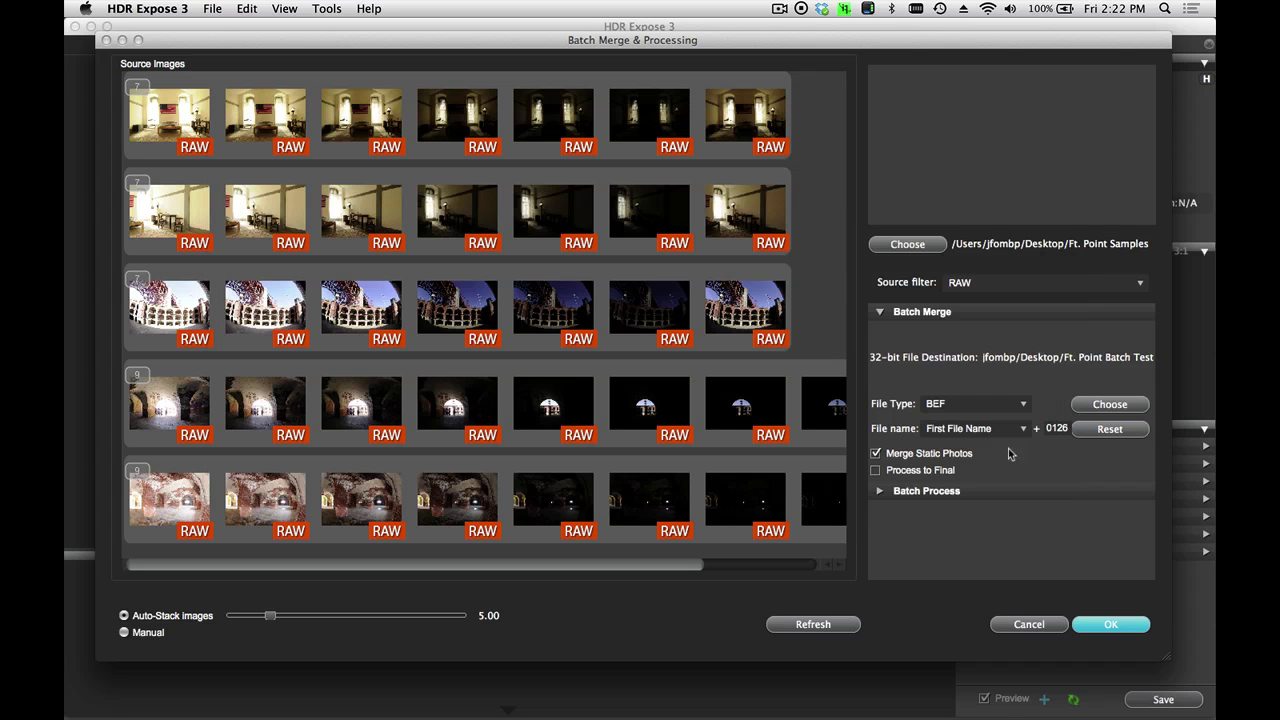
click(1021, 404)
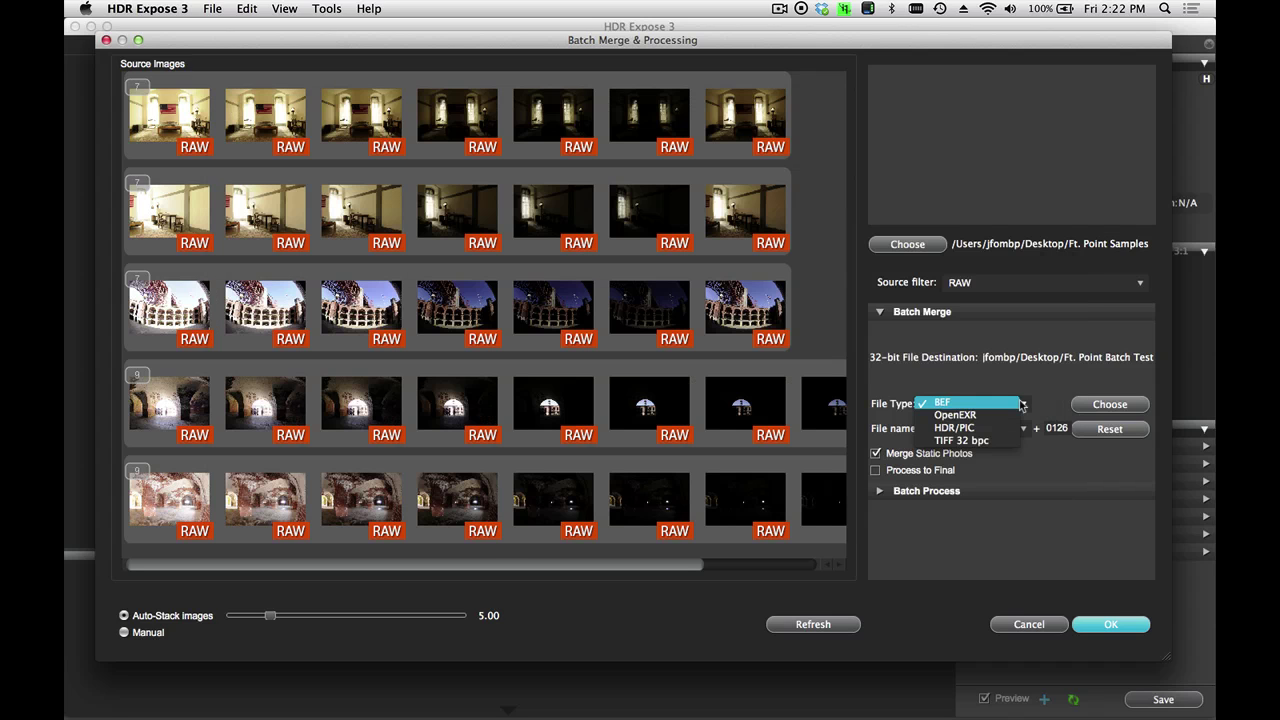
click(1000, 405)
Keep naming merged files after the first file and reset the counter to 0001.
click(1022, 429)
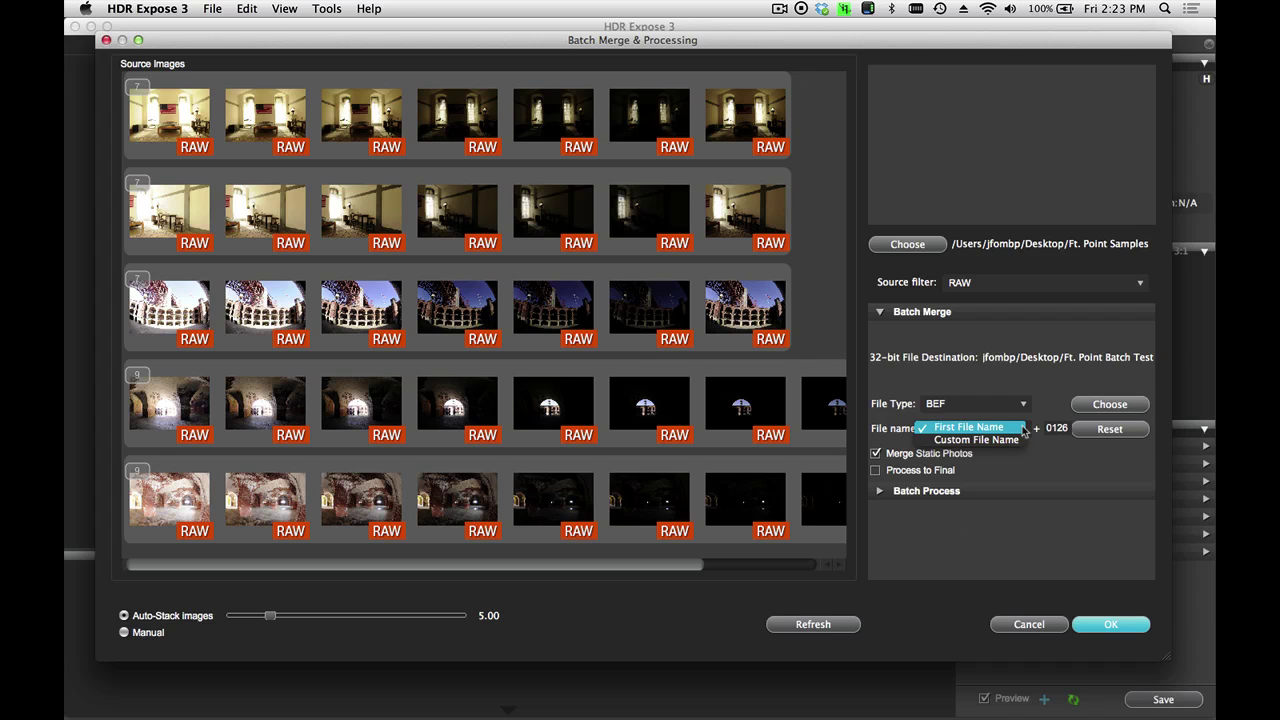
click(1022, 440)
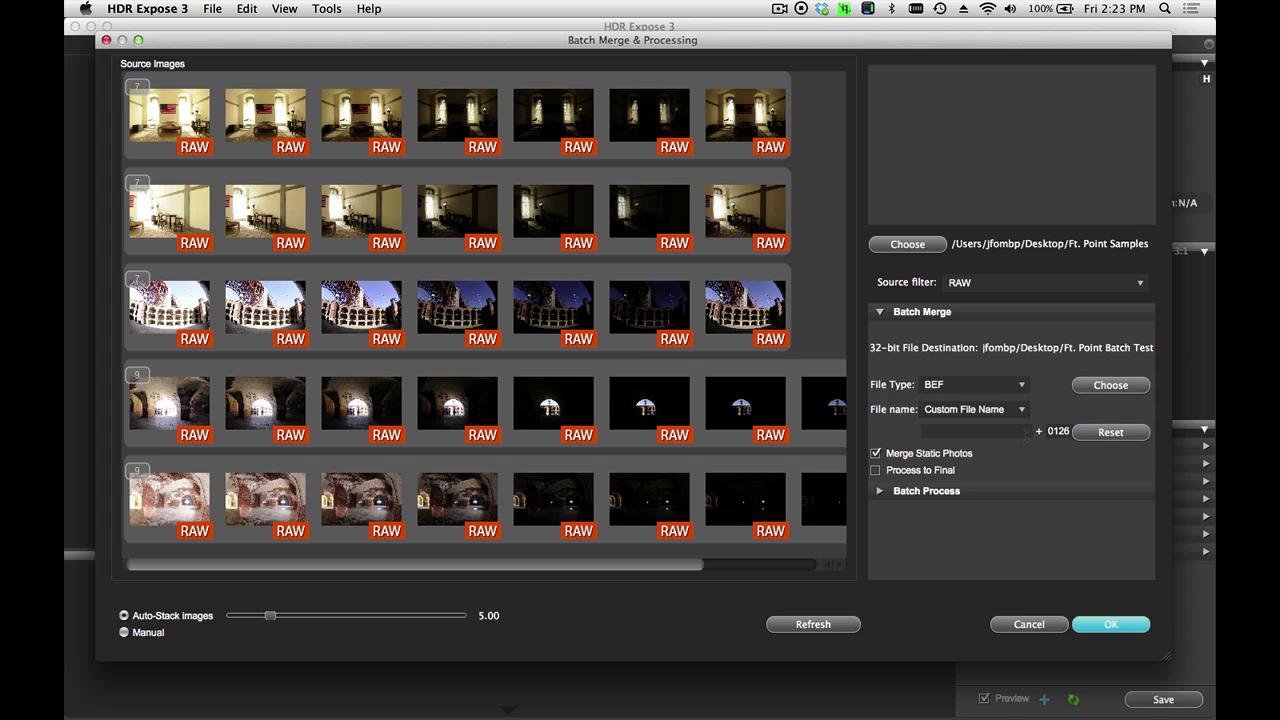
click(1022, 409)
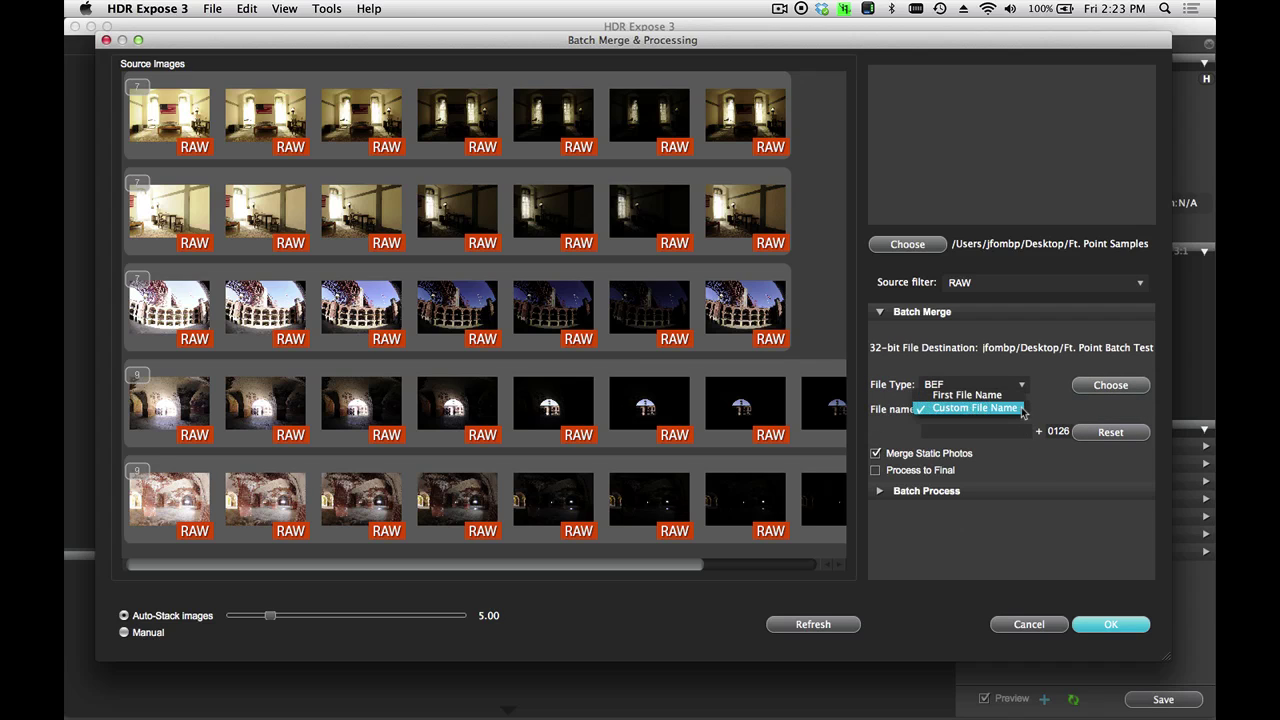
click(1015, 397)
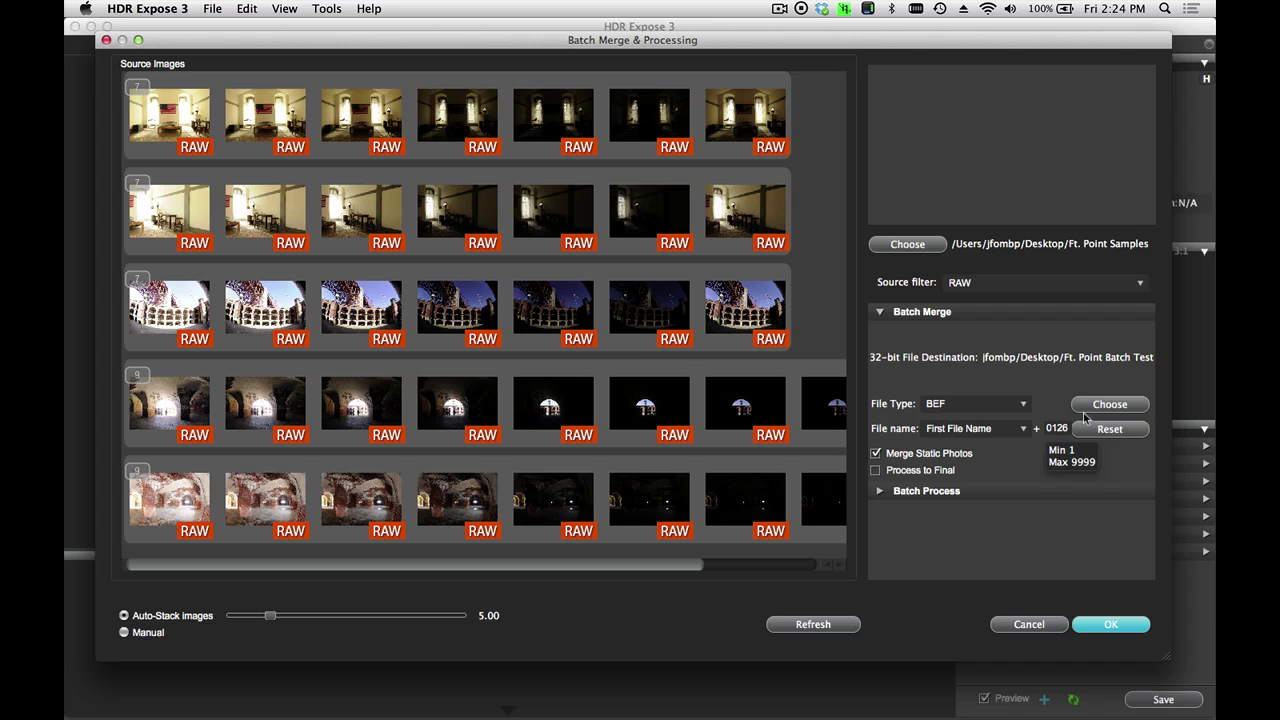
click(1108, 430)
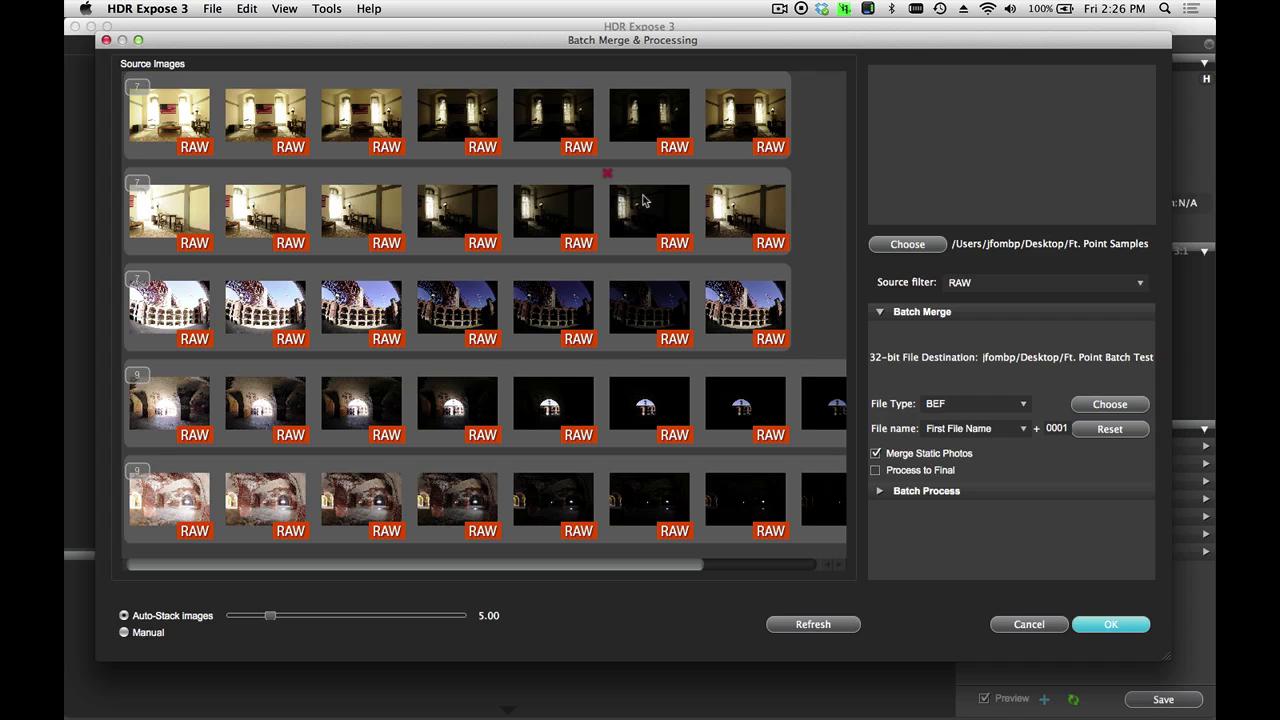
Remove the sixth image from the second stack, then reload all source images from the folder.
mouse_move(644, 207)
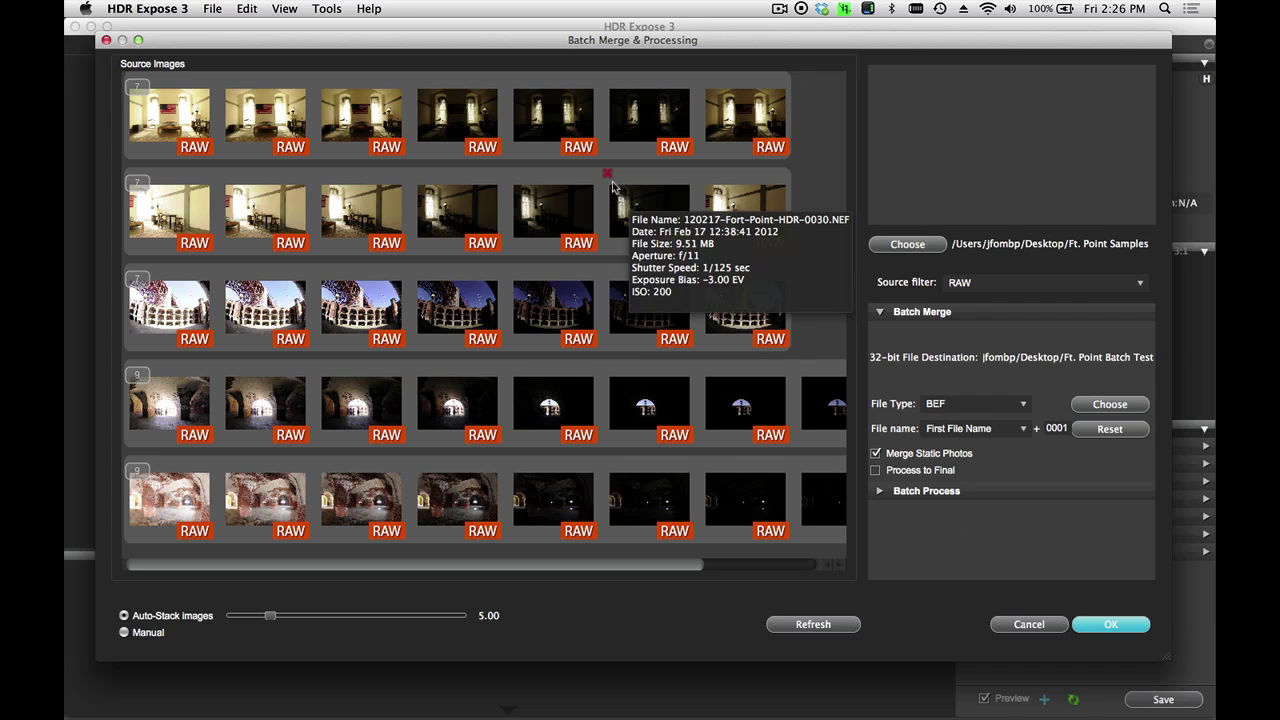
click(608, 177)
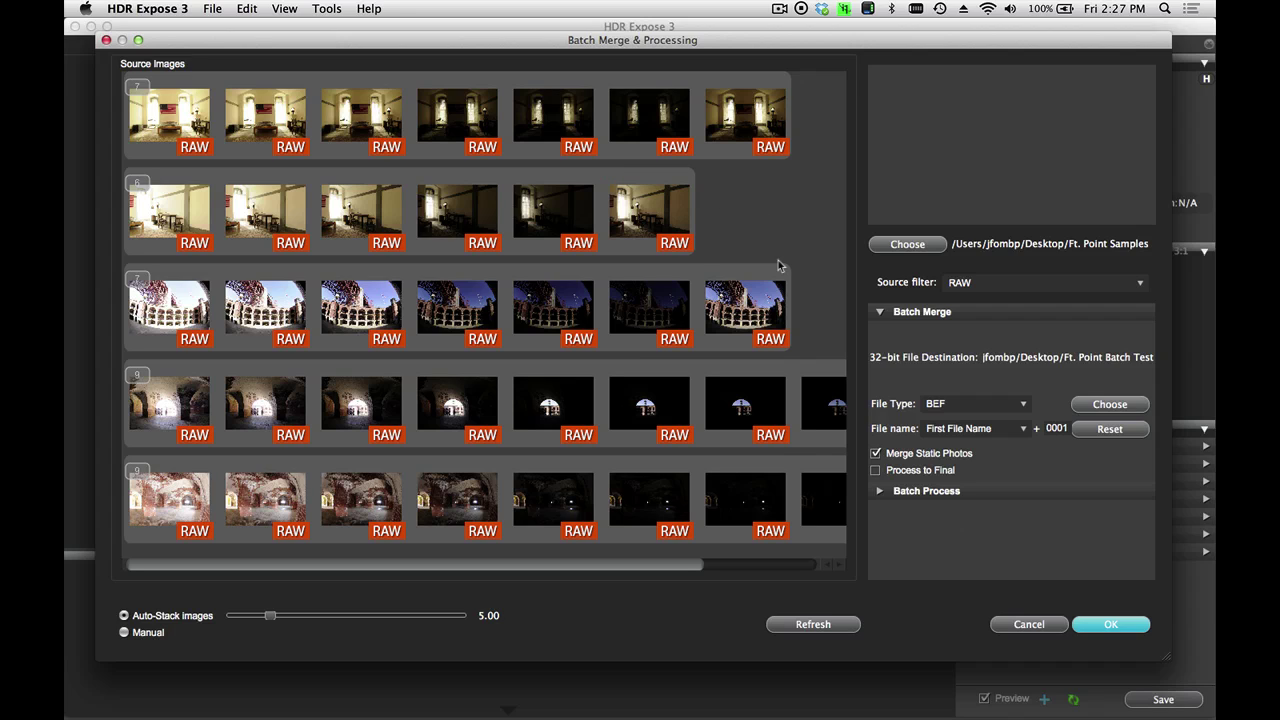
click(816, 625)
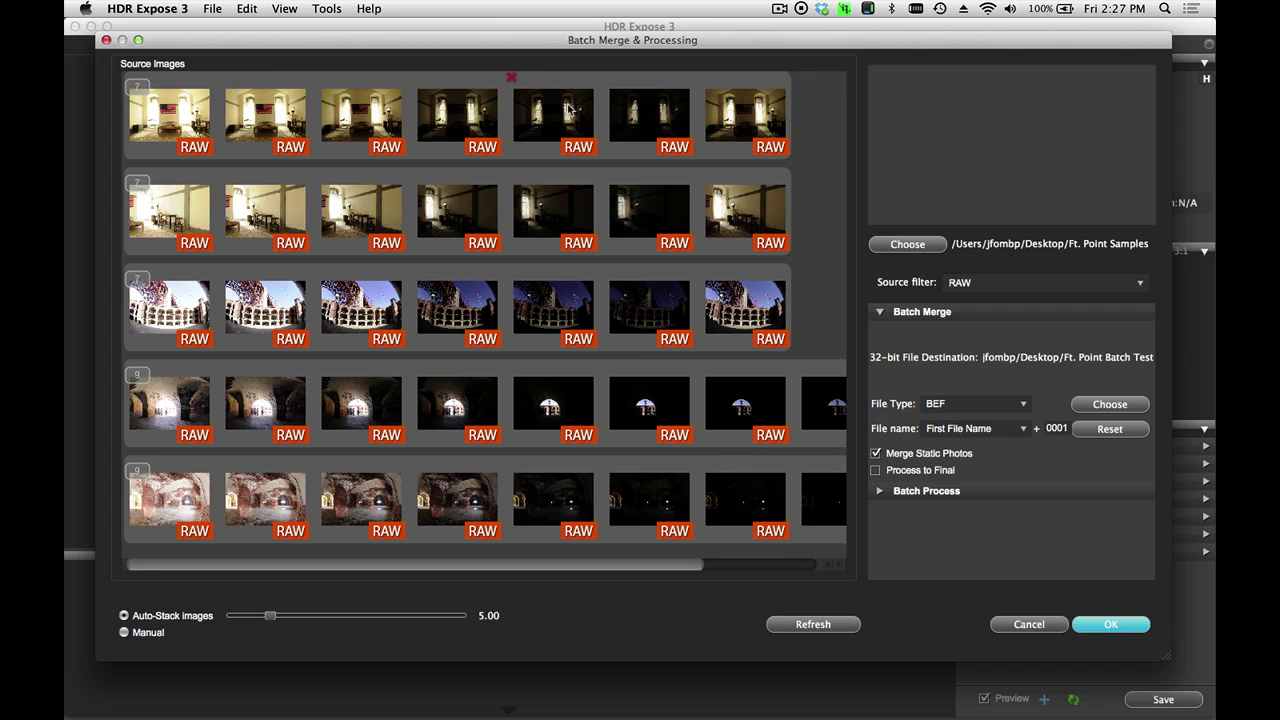
Delete the first image stack, leaving four stacks in the batch.
mouse_move(567, 110)
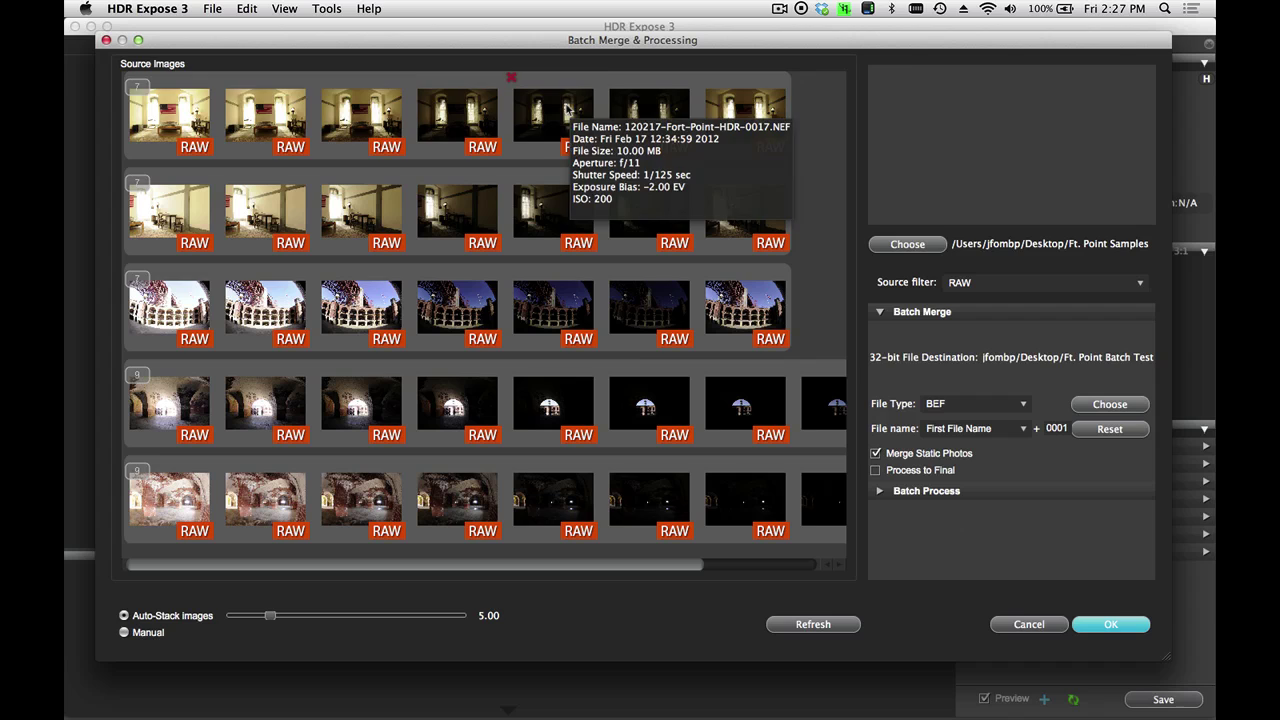
click(567, 110)
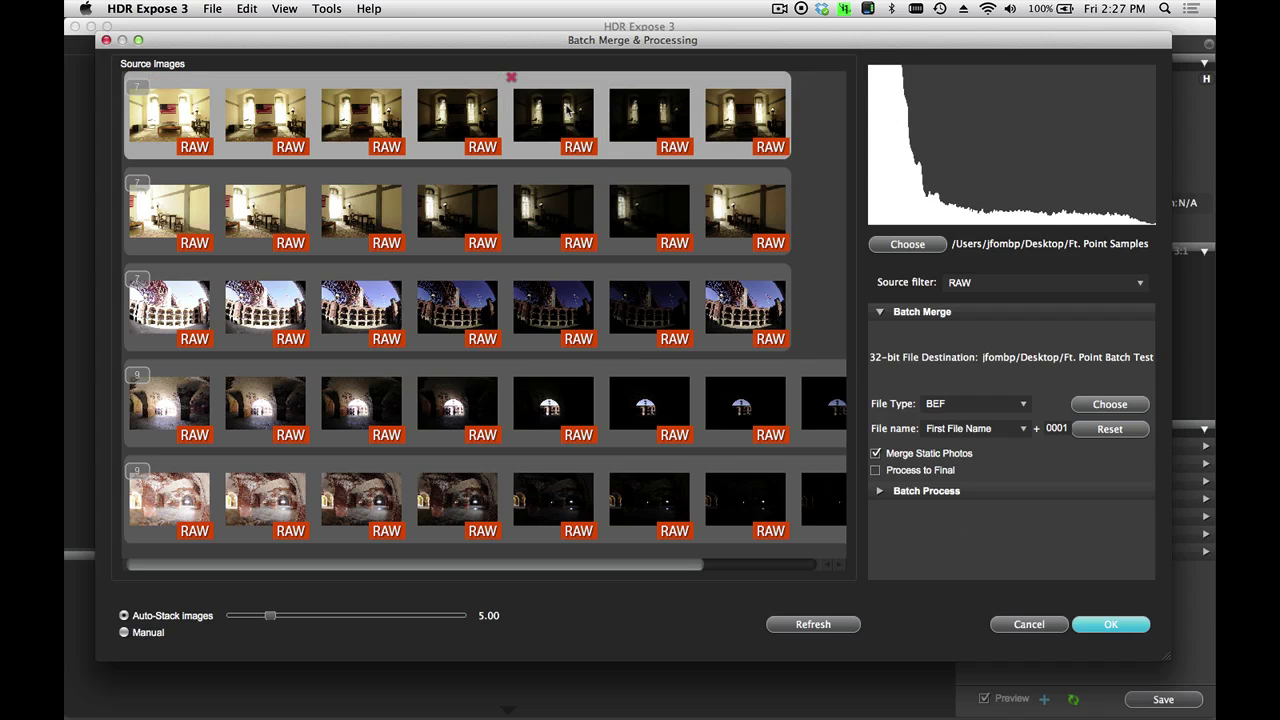
key(Delete)
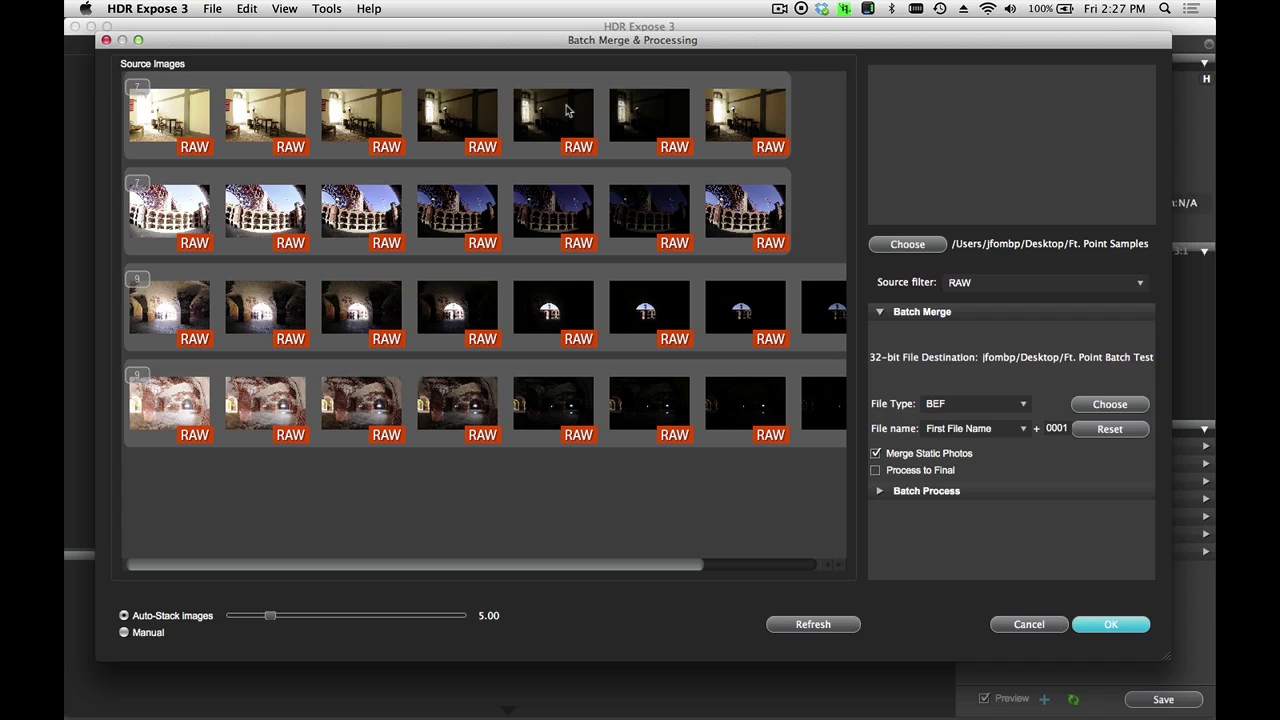
mouse_move(585, 152)
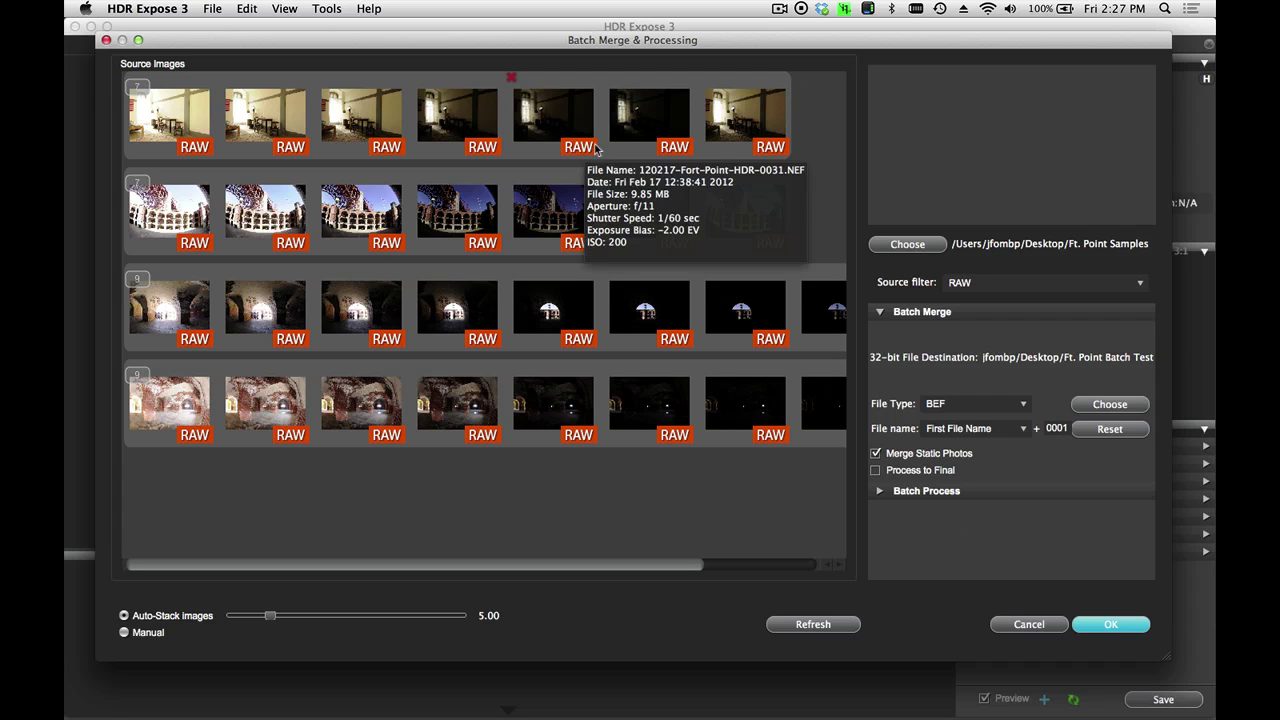
mouse_move(408, 406)
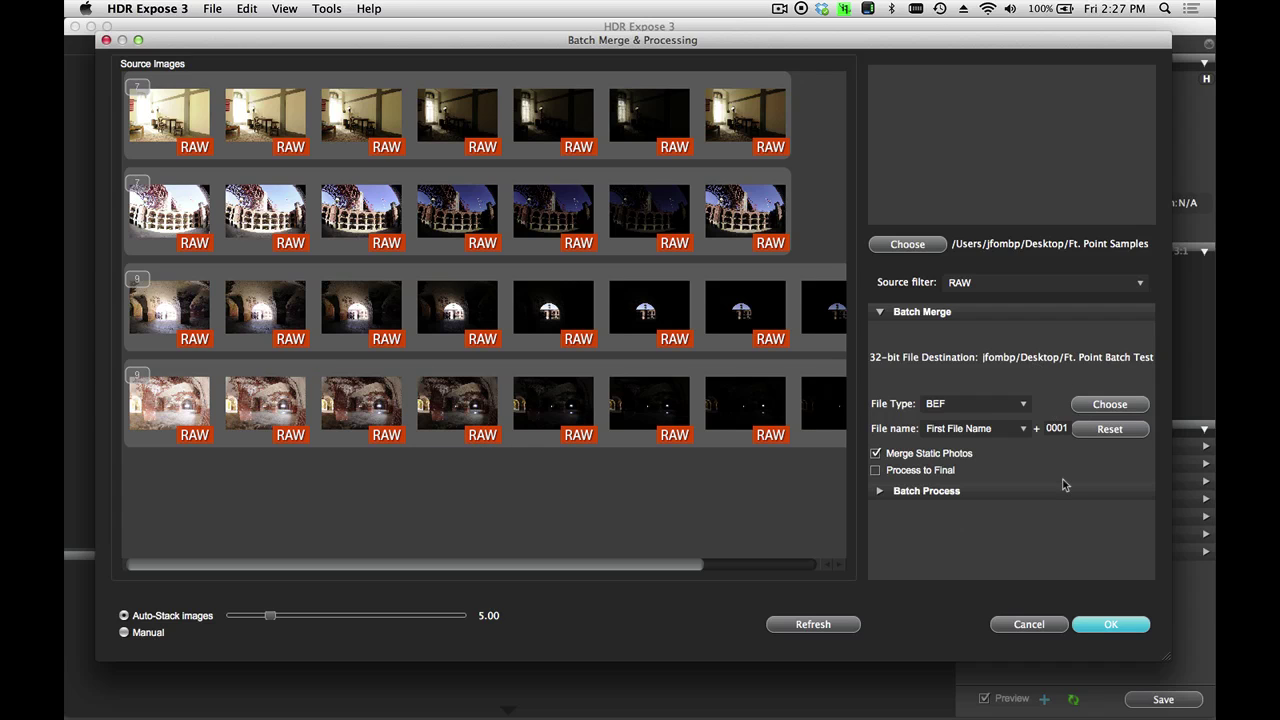
Run the four-stack batch merge, then merge the Hawaii bracket using the -1.00 EV key frame.
click(1110, 624)
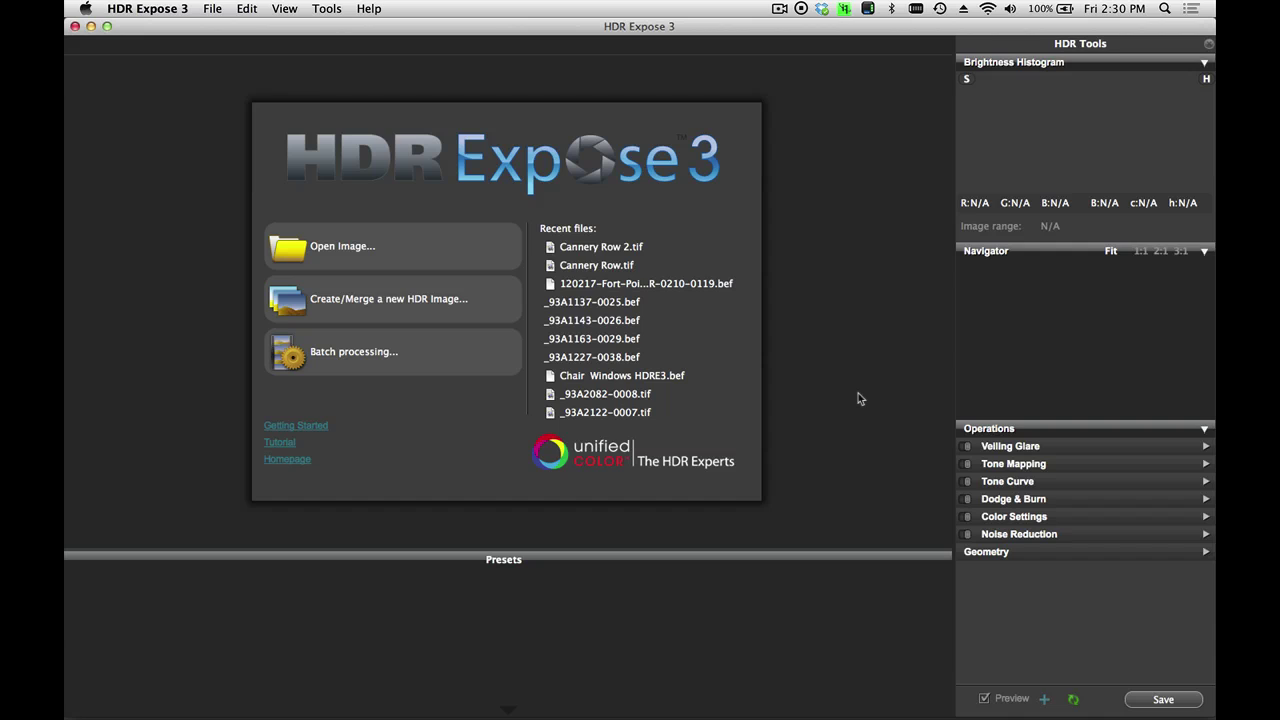
click(421, 305)
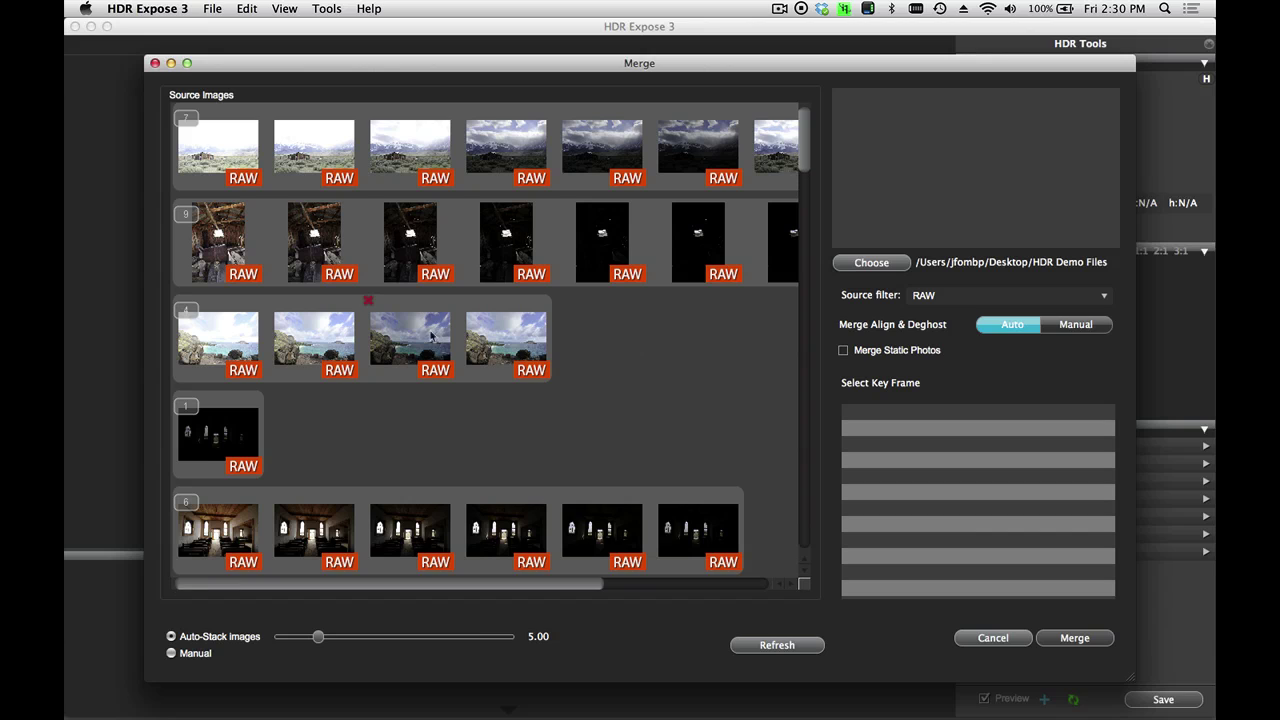
click(422, 346)
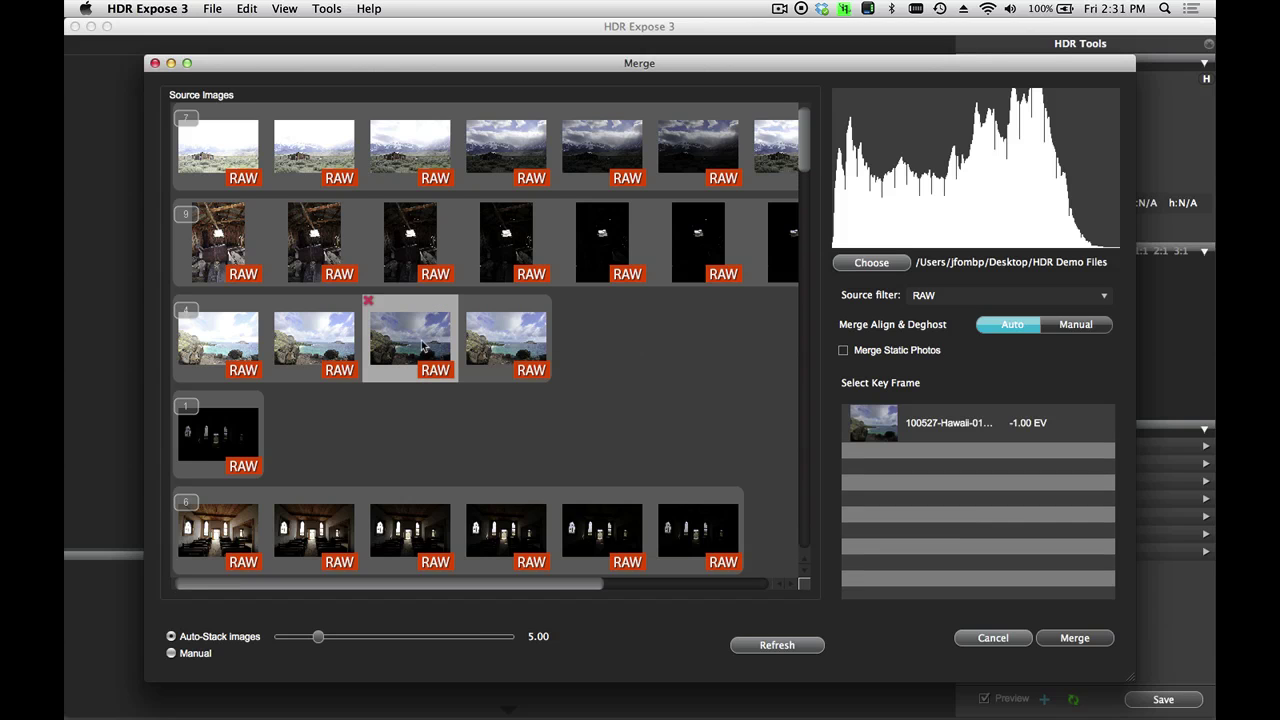
click(1062, 500)
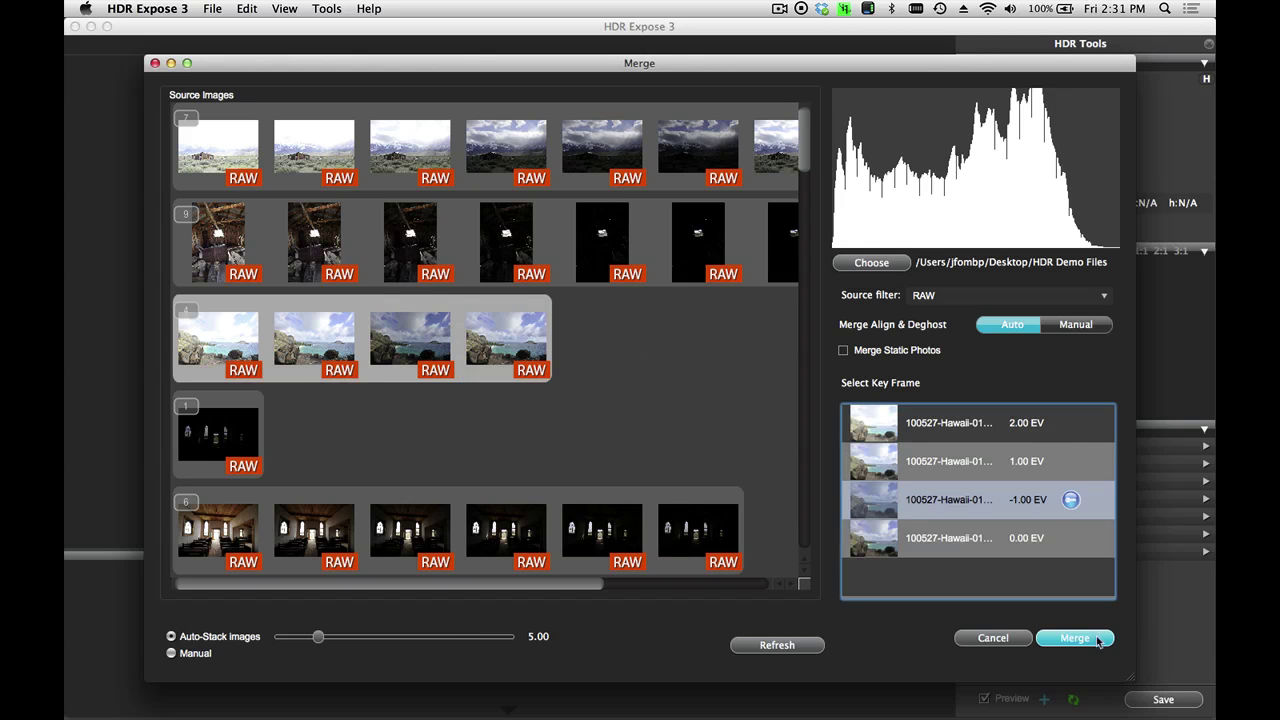
click(1078, 637)
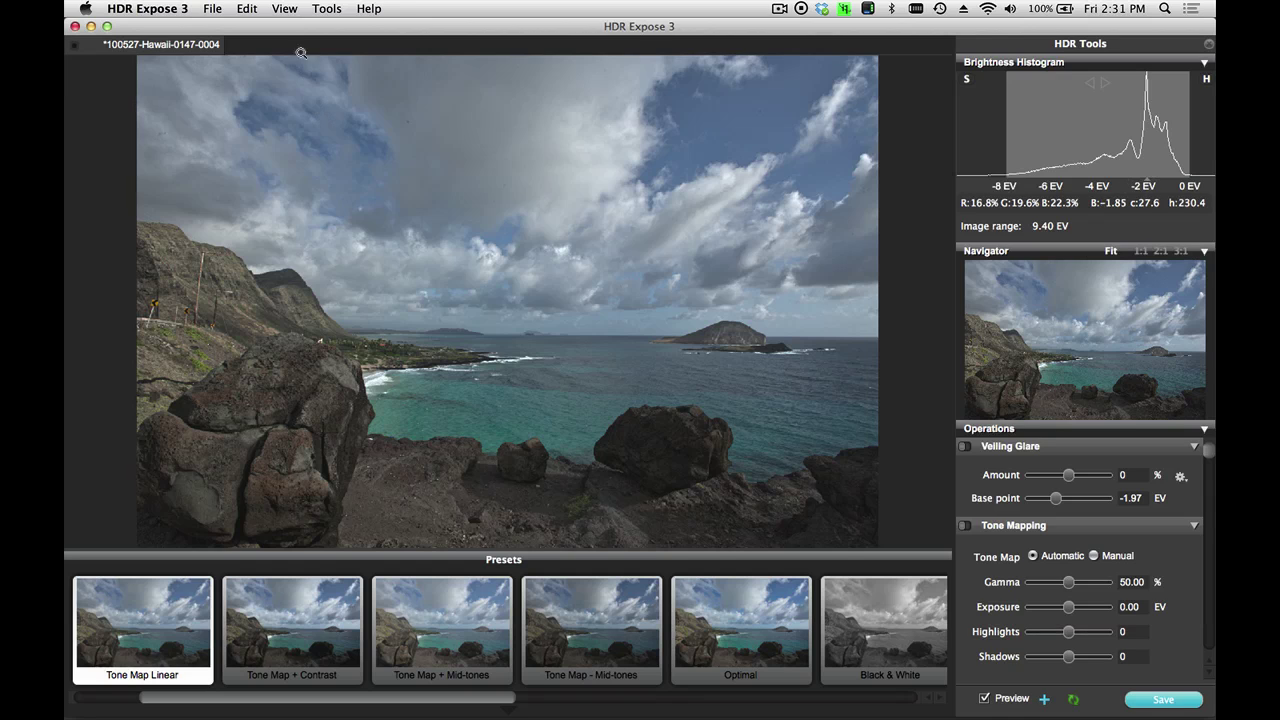
Show the Batch Tasks list from the View menu.
click(283, 8)
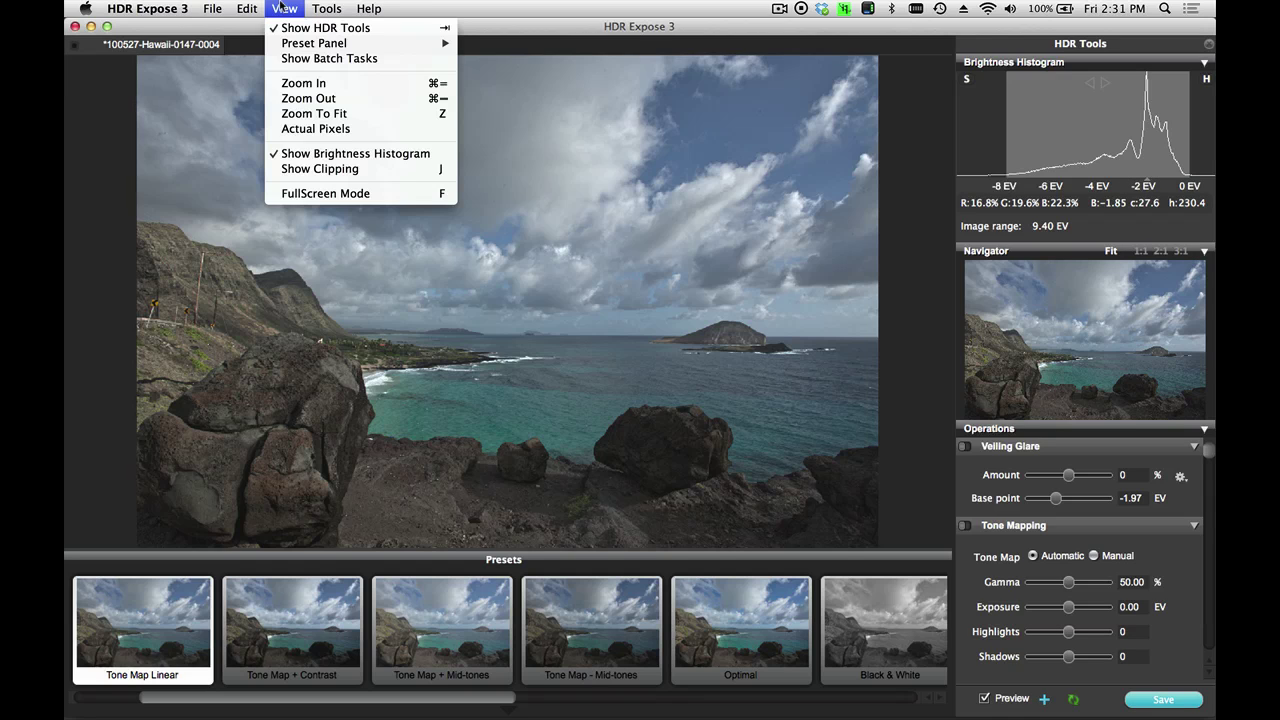
click(290, 59)
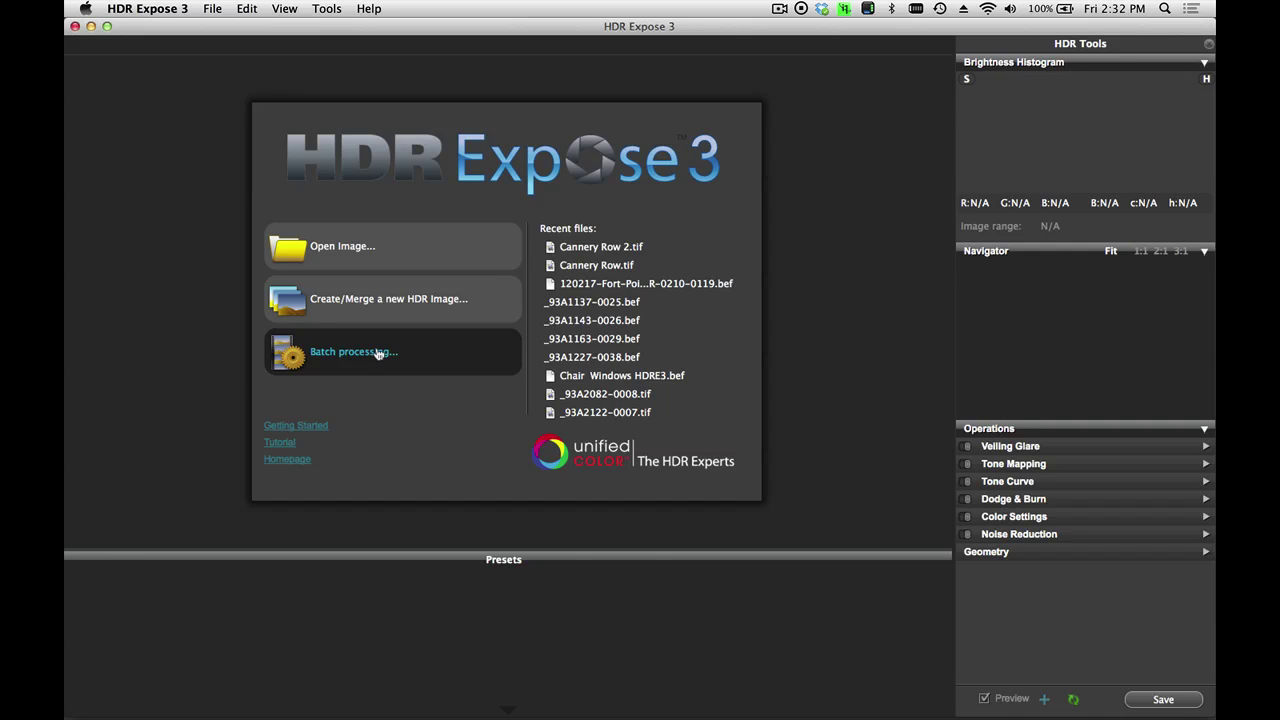
Start a new batch job sourcing BEF files from the Ft. Point Batch Test folder.
click(379, 354)
click(909, 243)
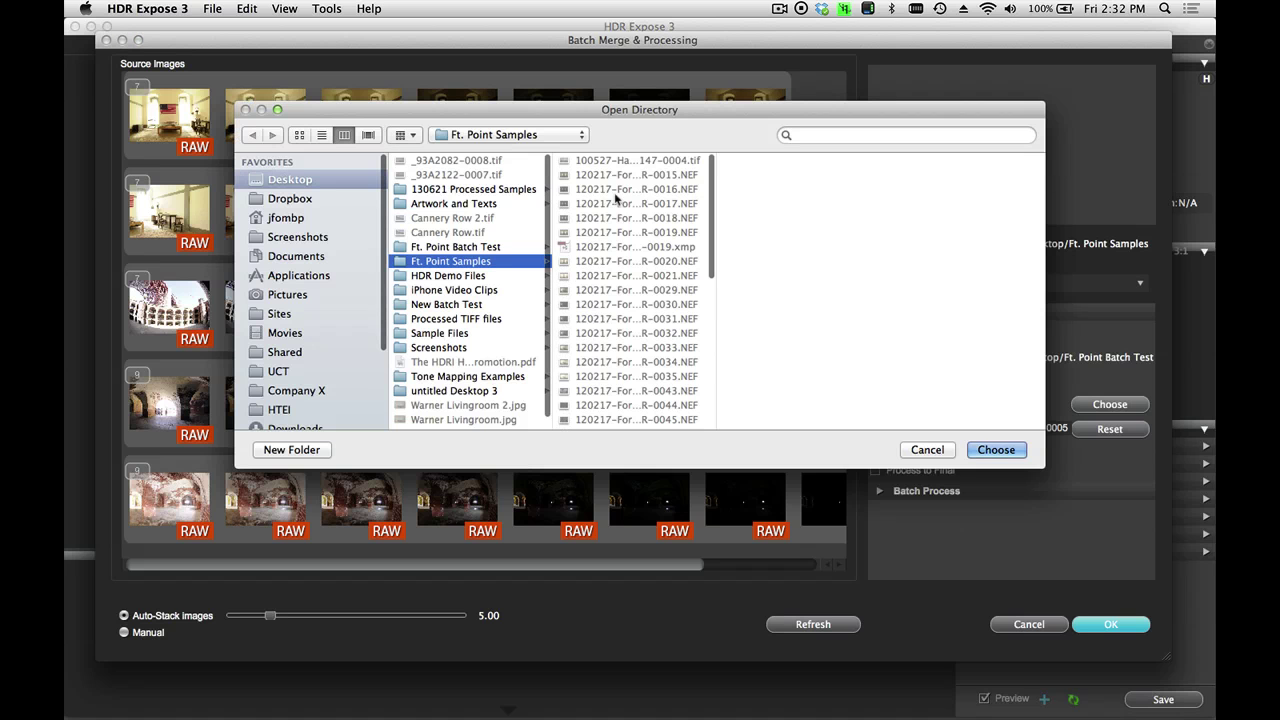
click(465, 247)
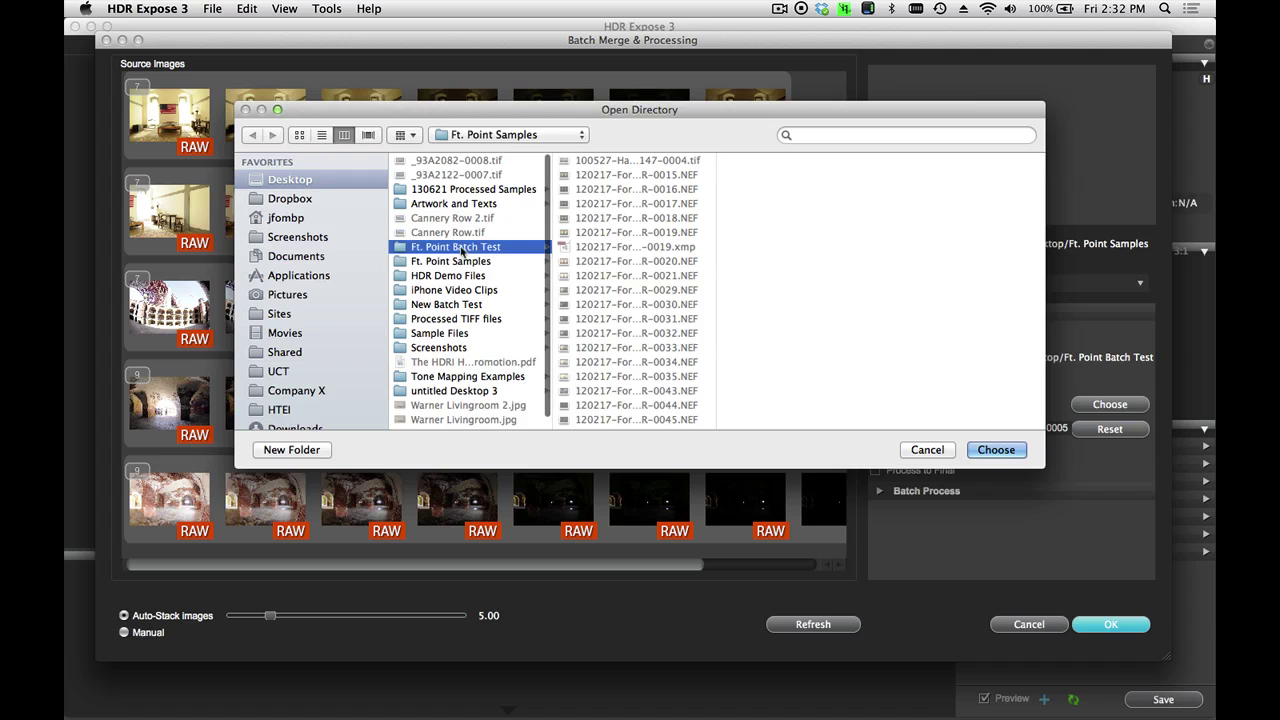
click(996, 449)
click(1030, 282)
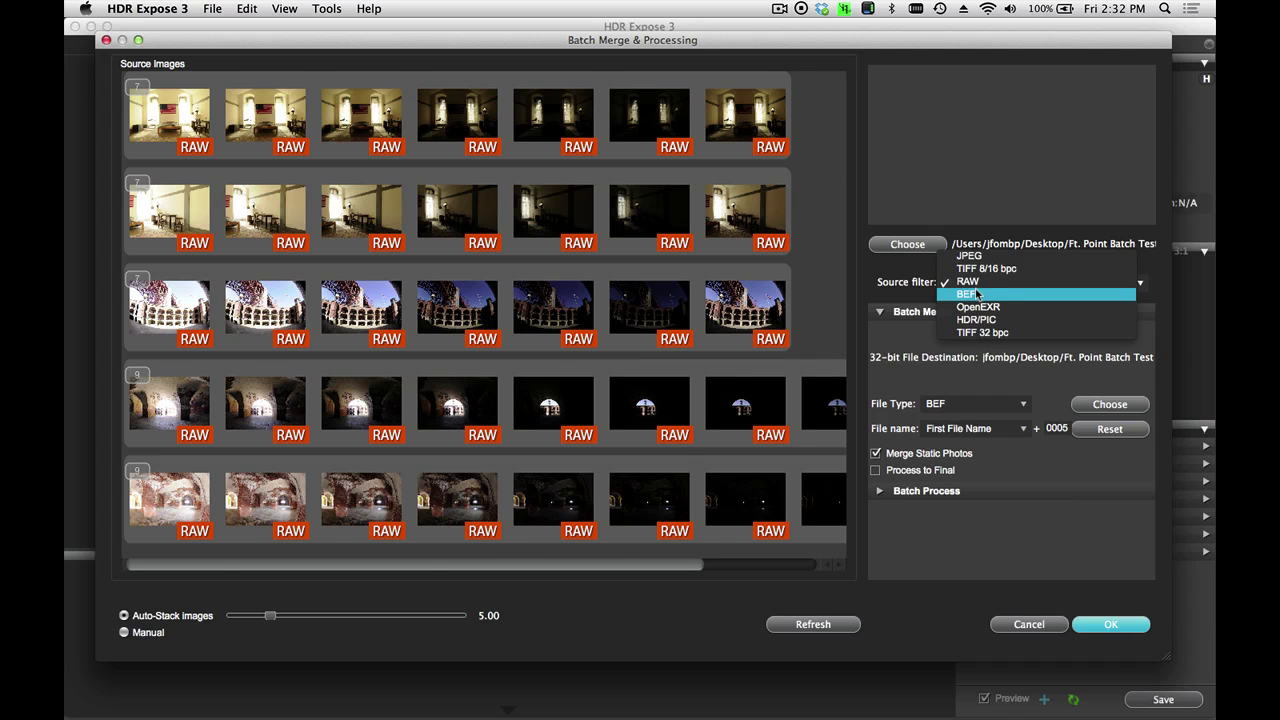
click(975, 294)
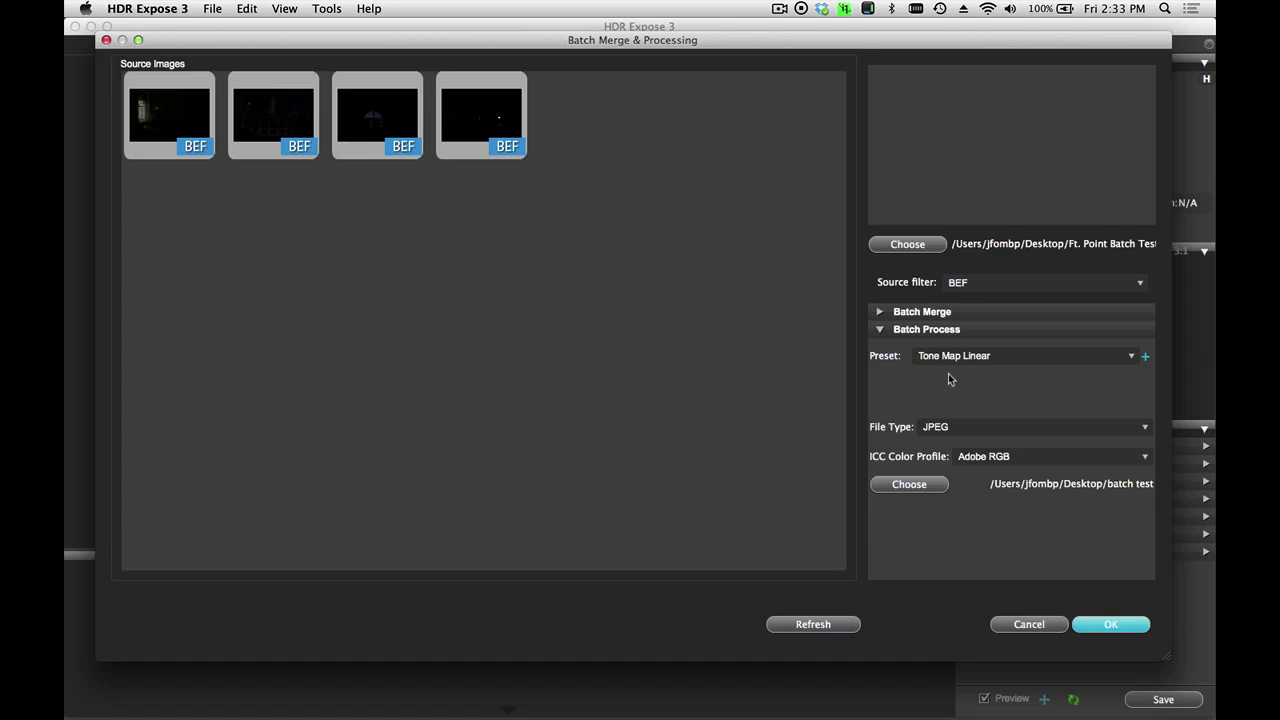
Keep Tone Map Linear as the first preset and add four more preset slots.
click(1122, 356)
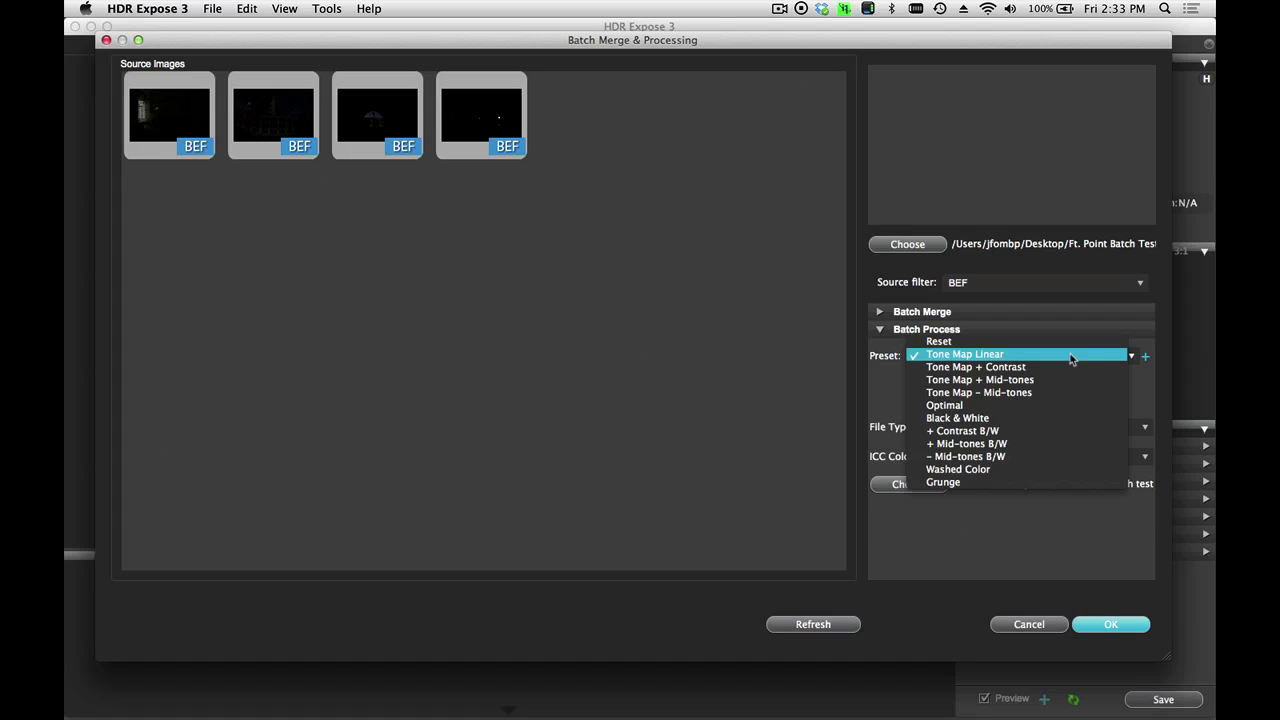
click(1146, 359)
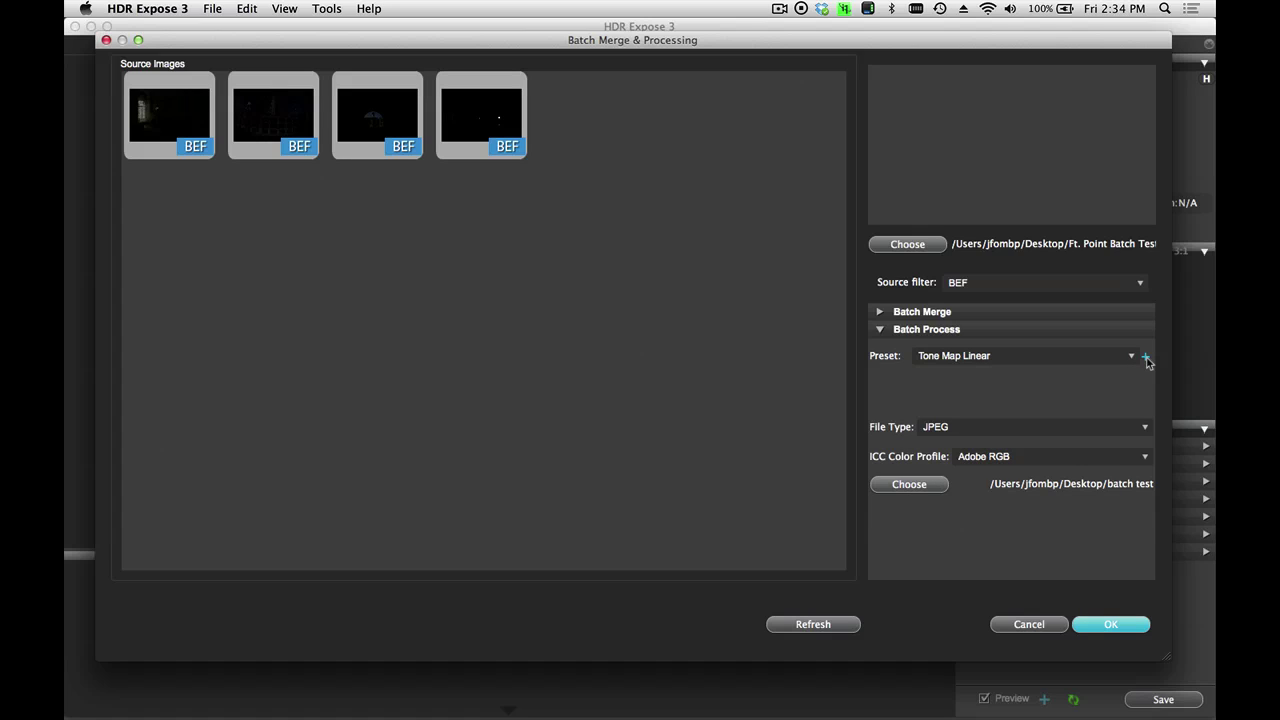
click(1146, 358)
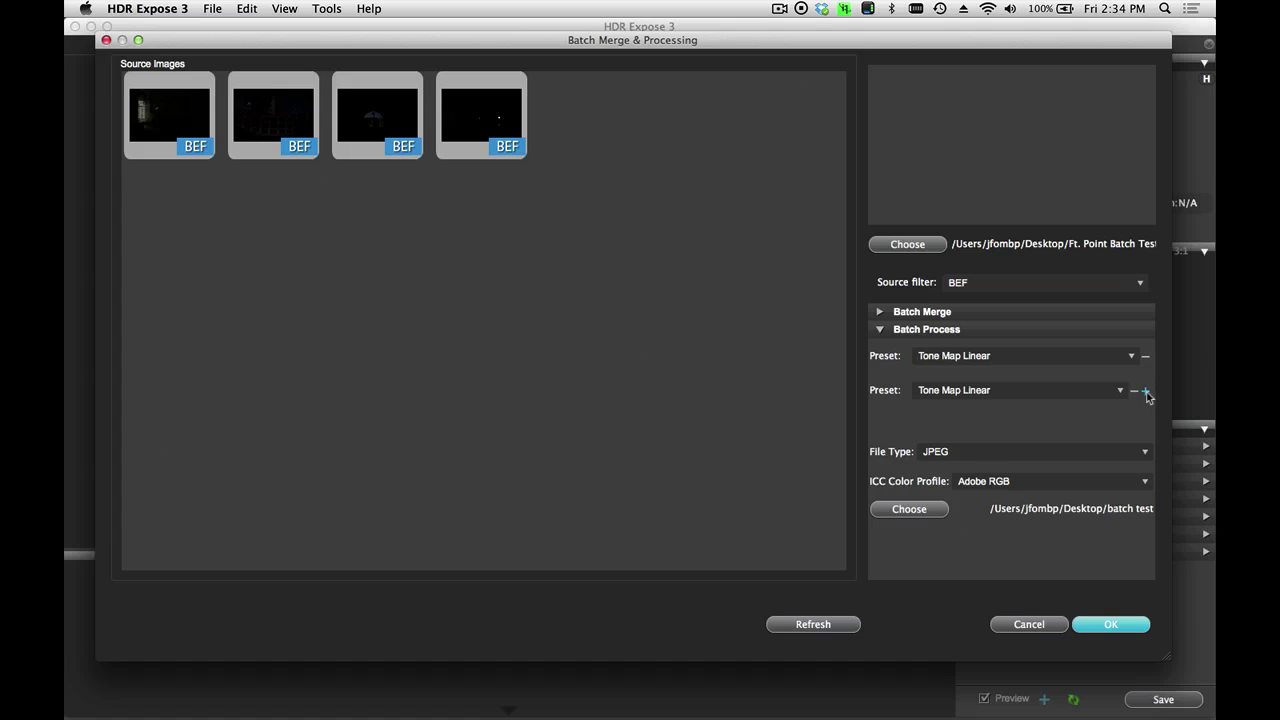
click(1146, 393)
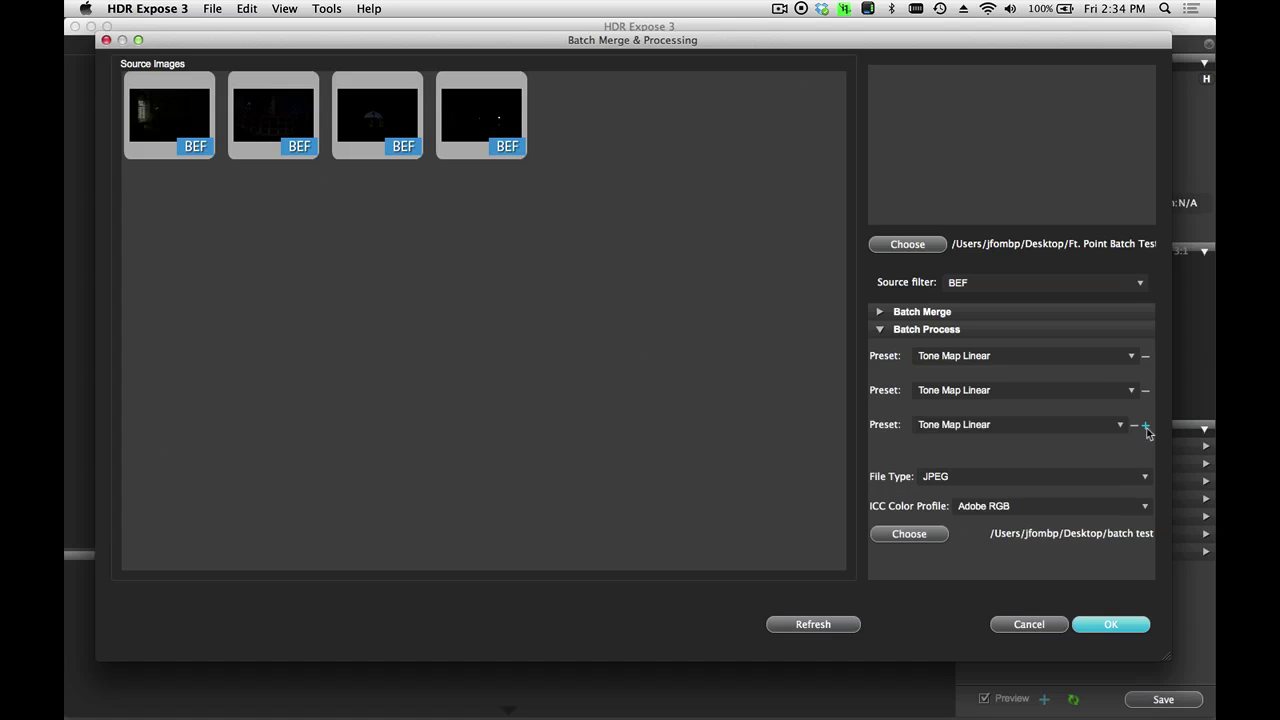
click(1146, 427)
click(1148, 445)
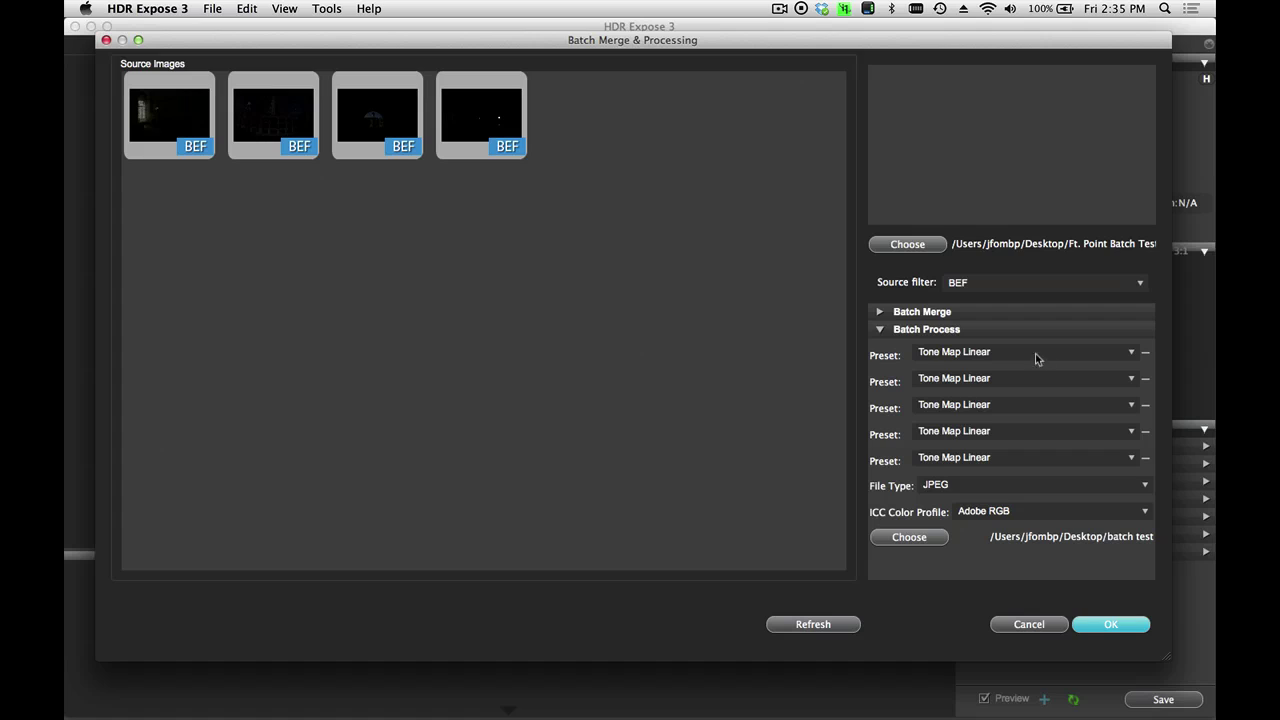
Set presets two to five to Tone Map + Contrast, Tone Map + Mid-tones, Optimal, + Contrast B/W.
click(1104, 380)
click(1128, 404)
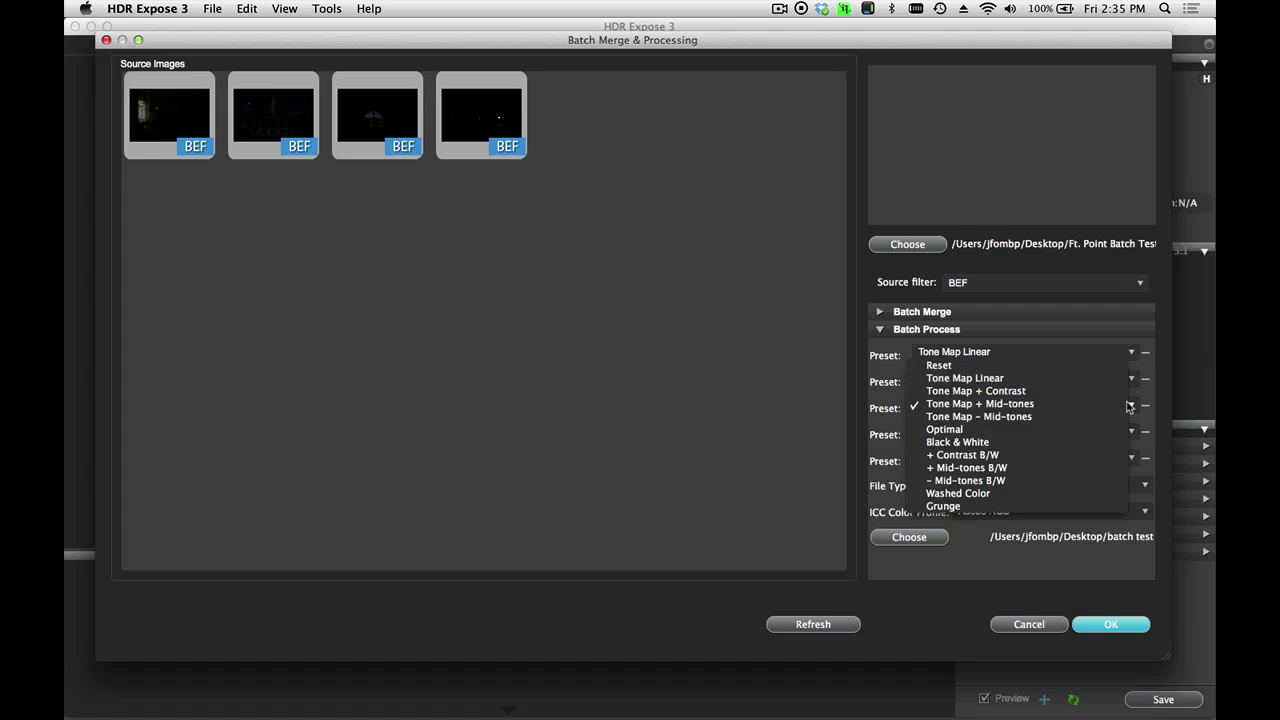
click(1126, 410)
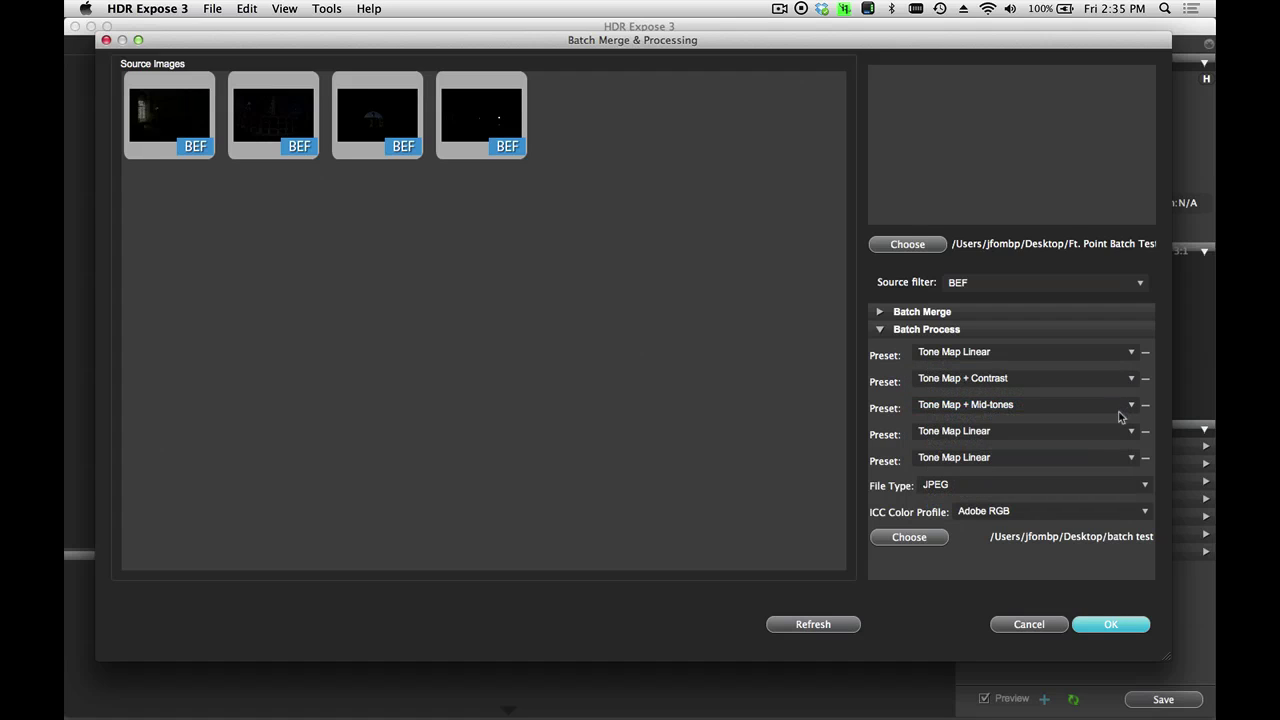
click(1124, 436)
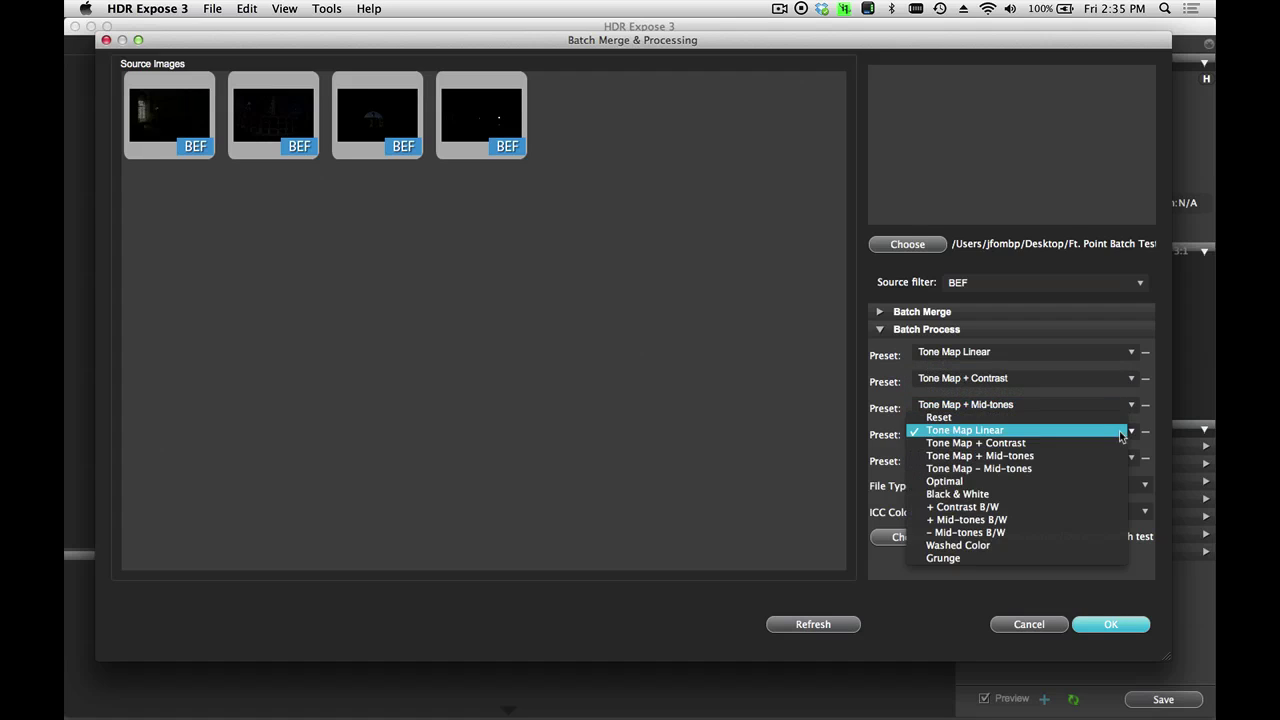
click(1106, 483)
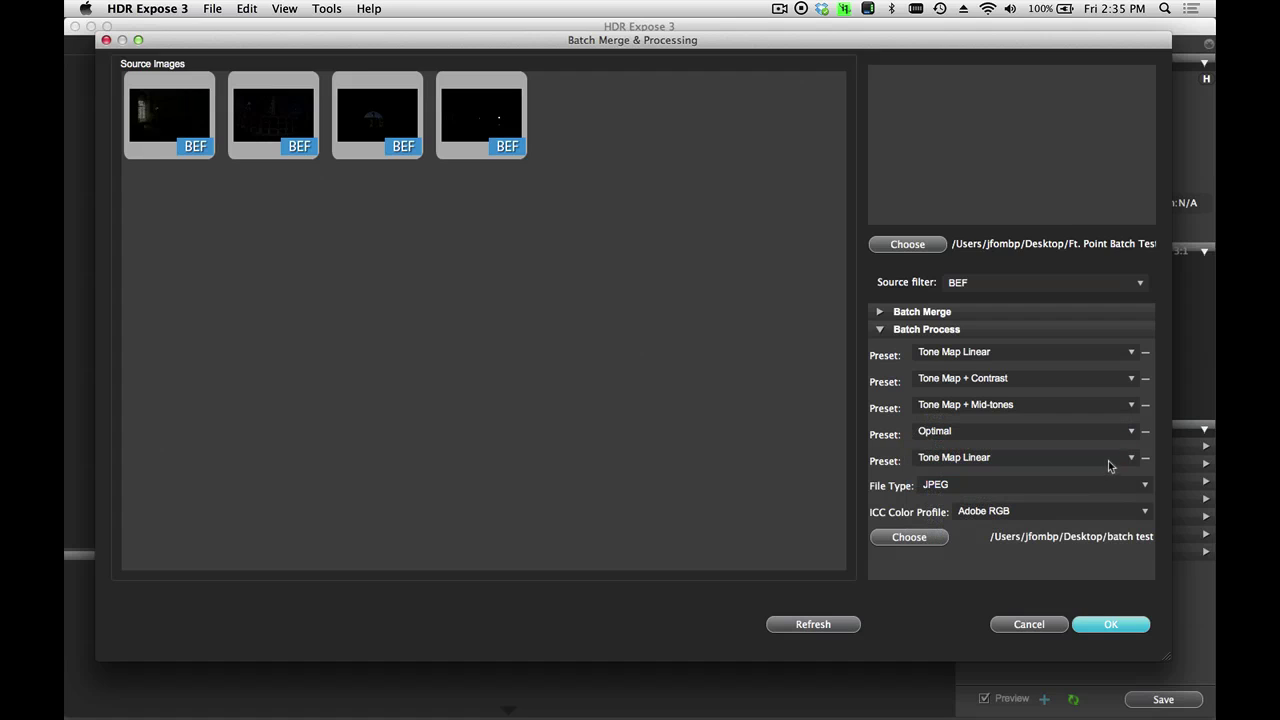
click(1110, 462)
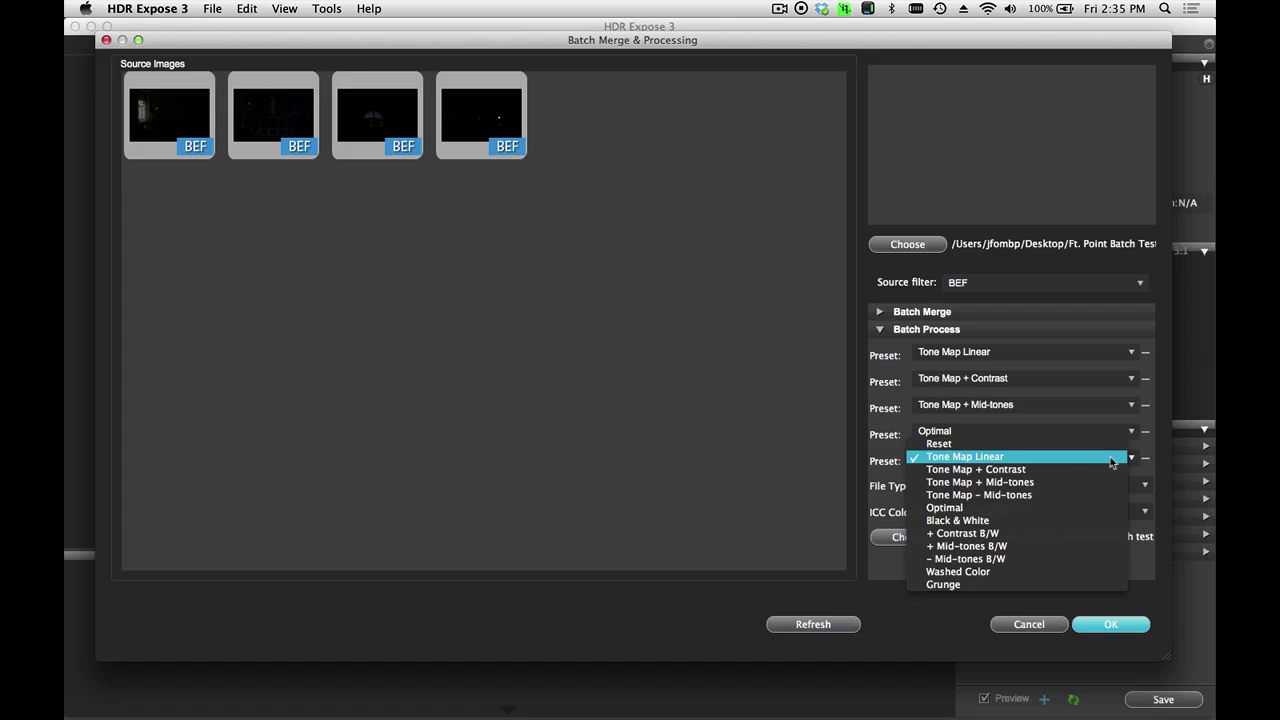
click(1105, 533)
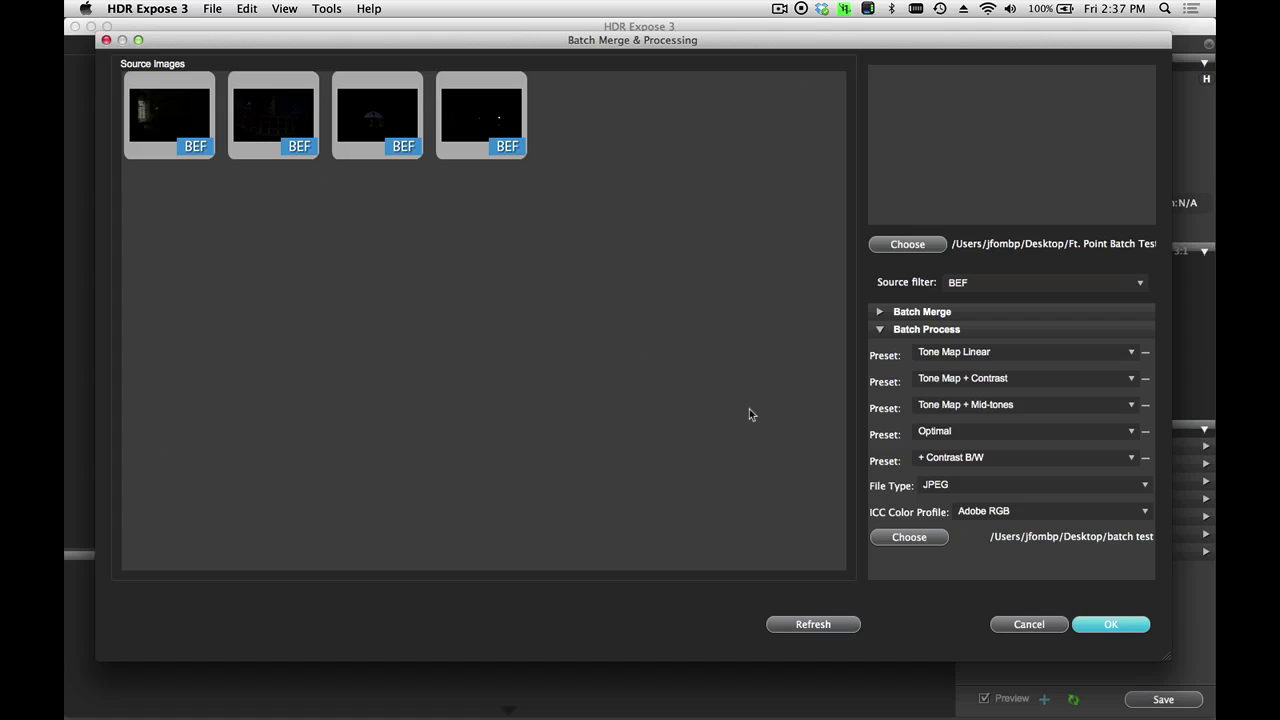
Set the output file type to JPEG with the sRGB colour profile.
click(1030, 486)
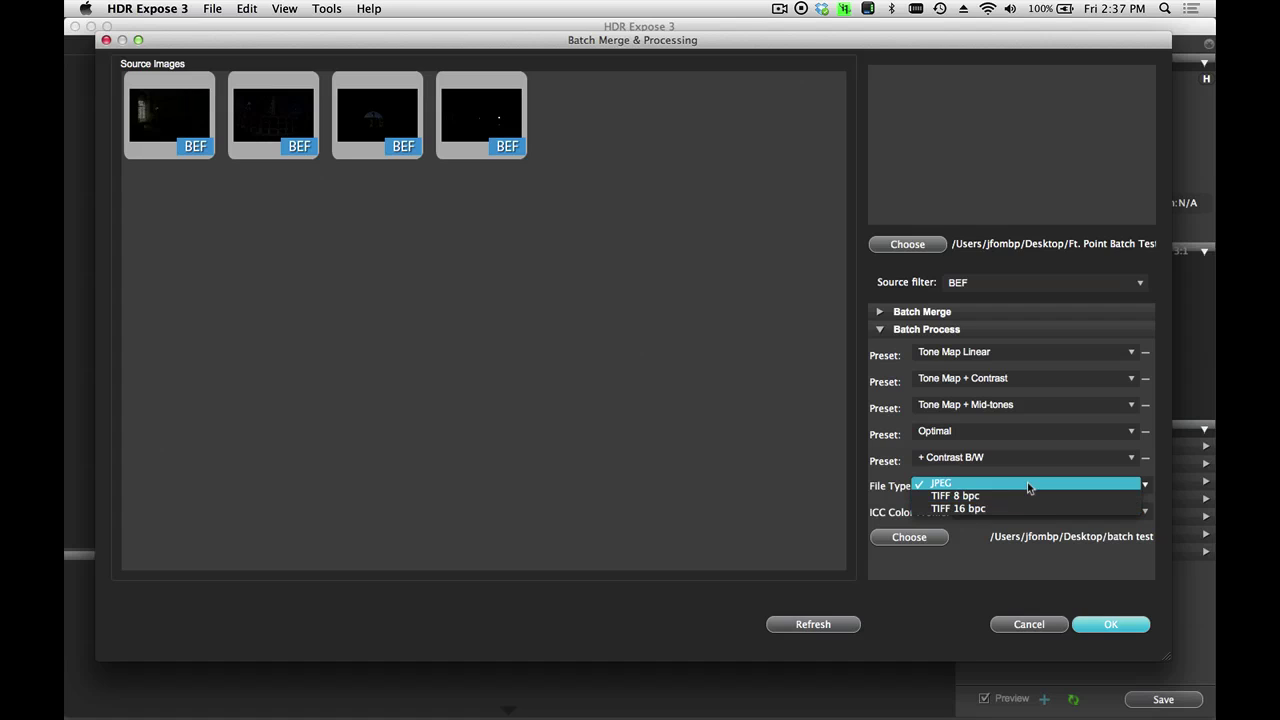
click(1029, 487)
click(1034, 511)
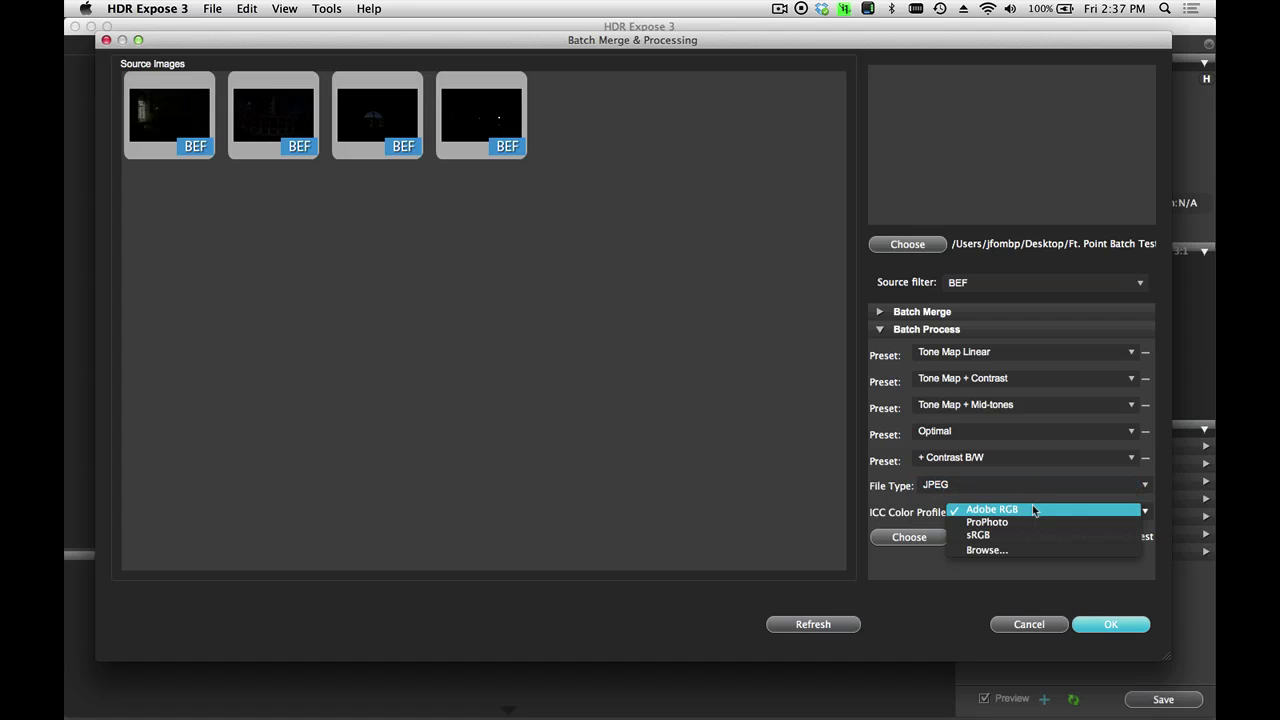
click(1029, 534)
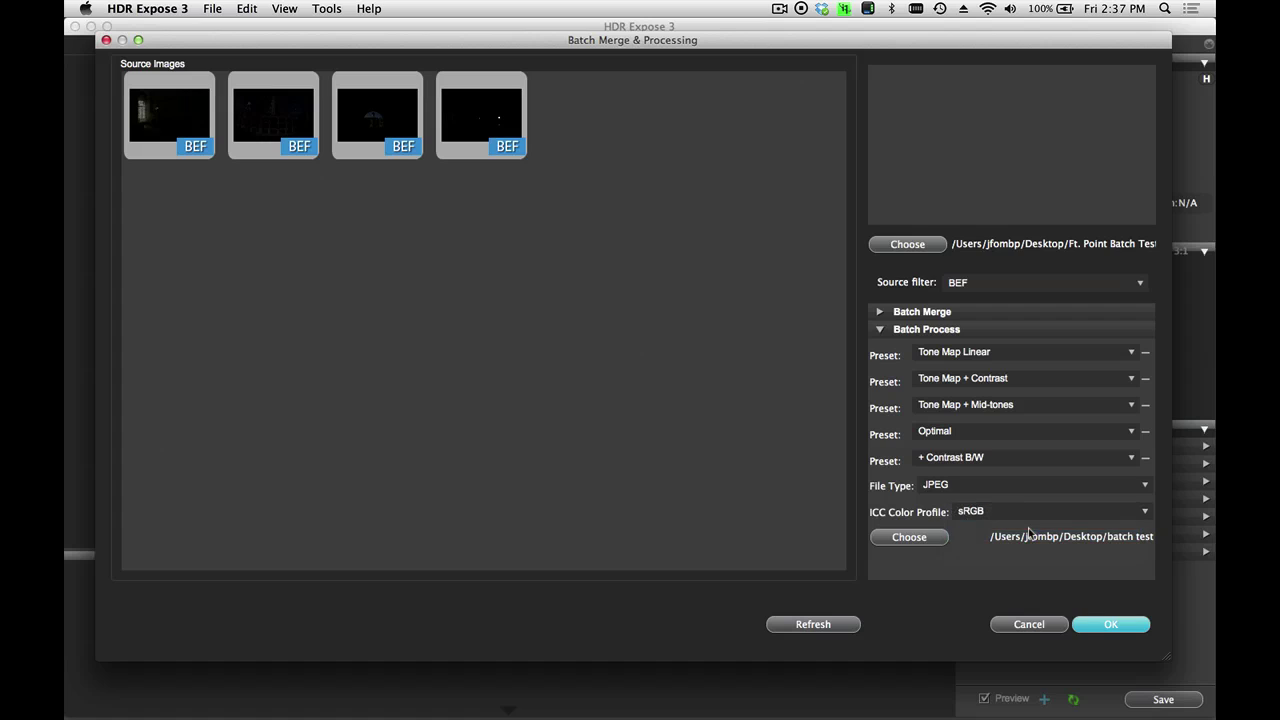
Create a new Desktop folder 'Ft. Point Jpegs' and use it as the output folder.
click(913, 540)
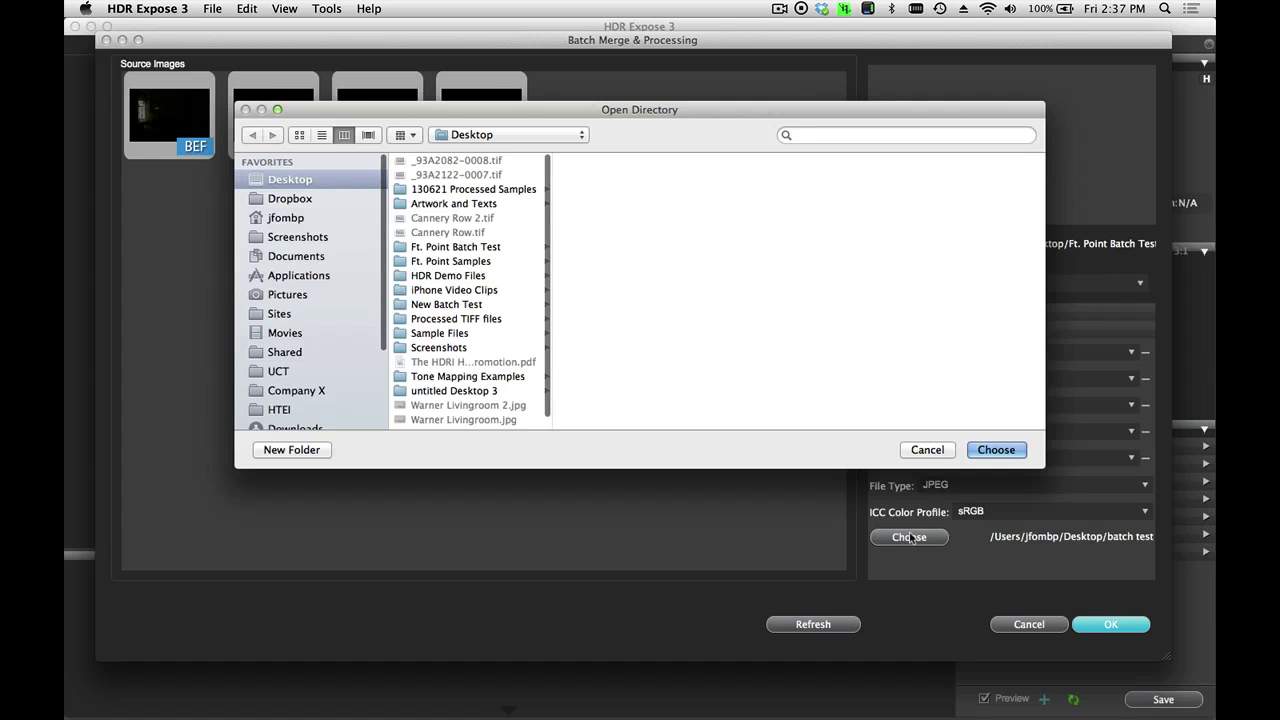
click(291, 449)
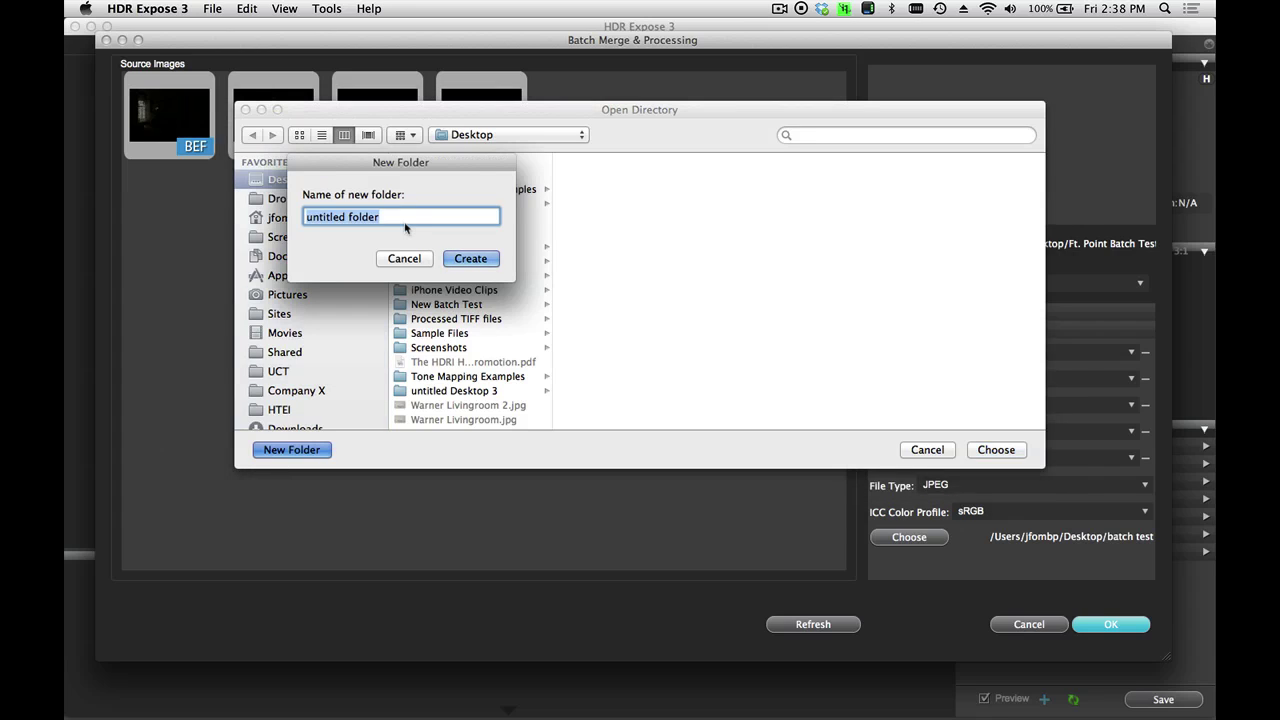
text(Ft.)
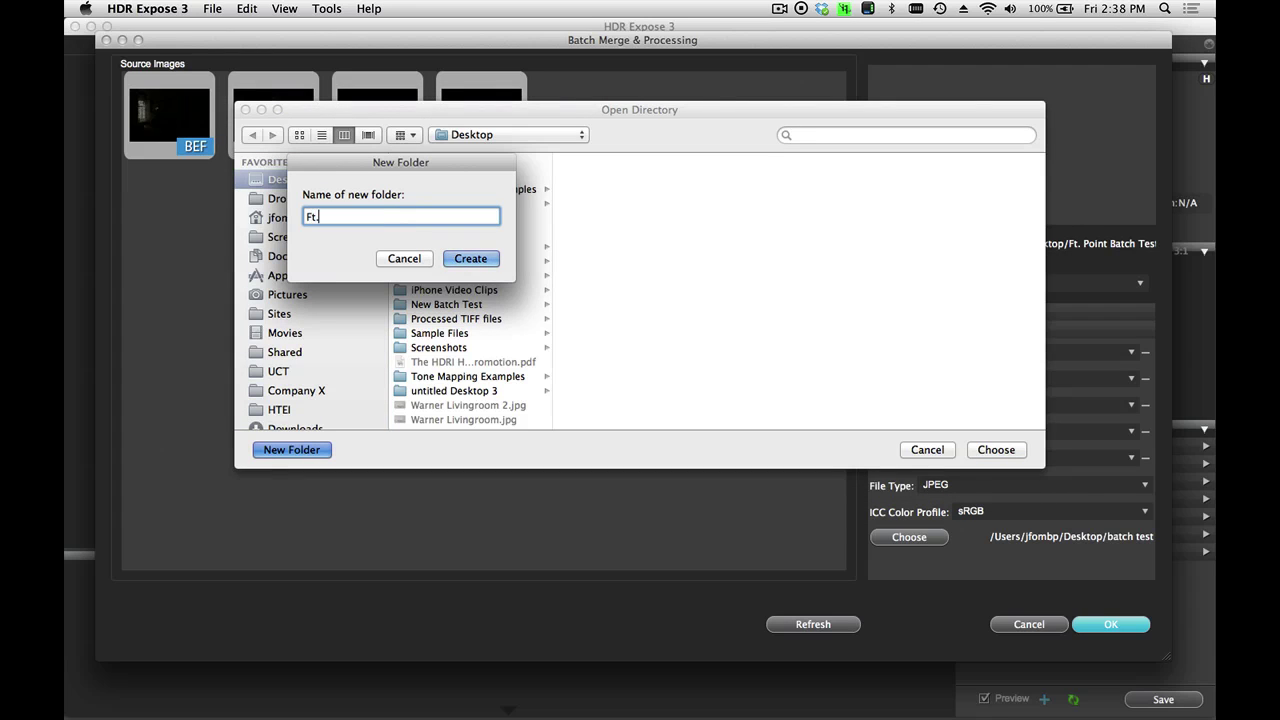
text(Point Jpegs)
click(465, 259)
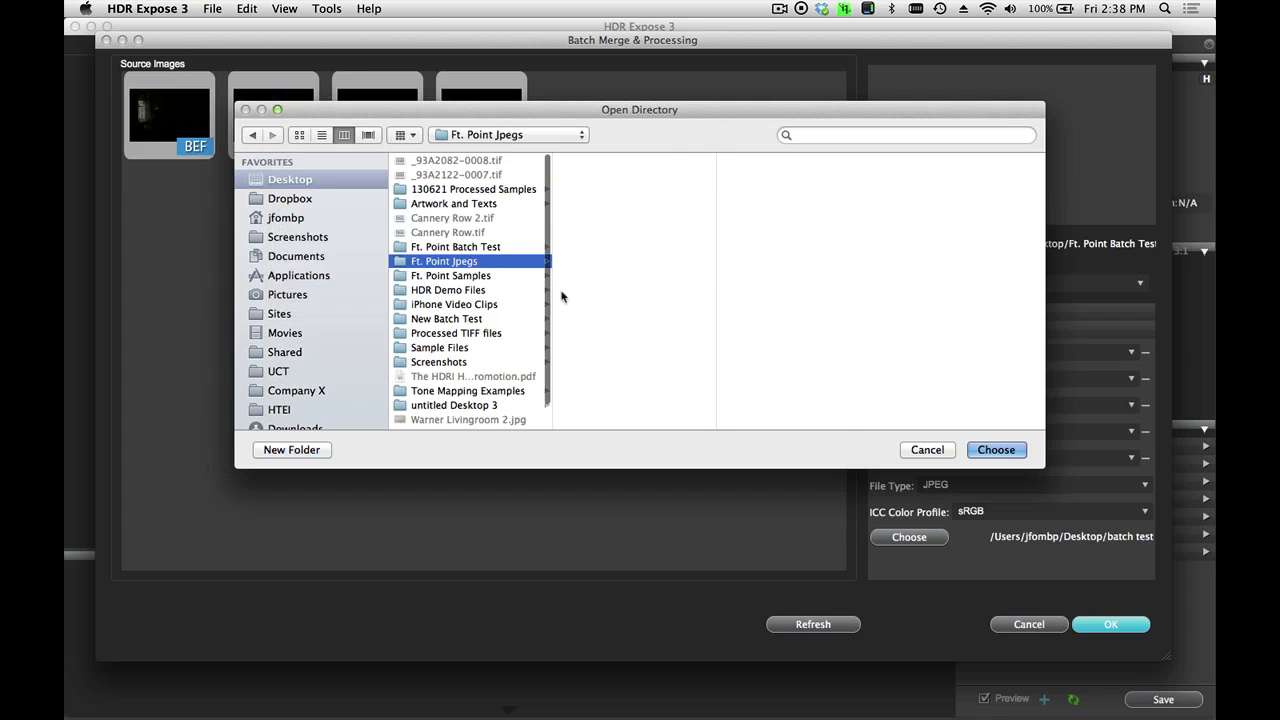
click(996, 450)
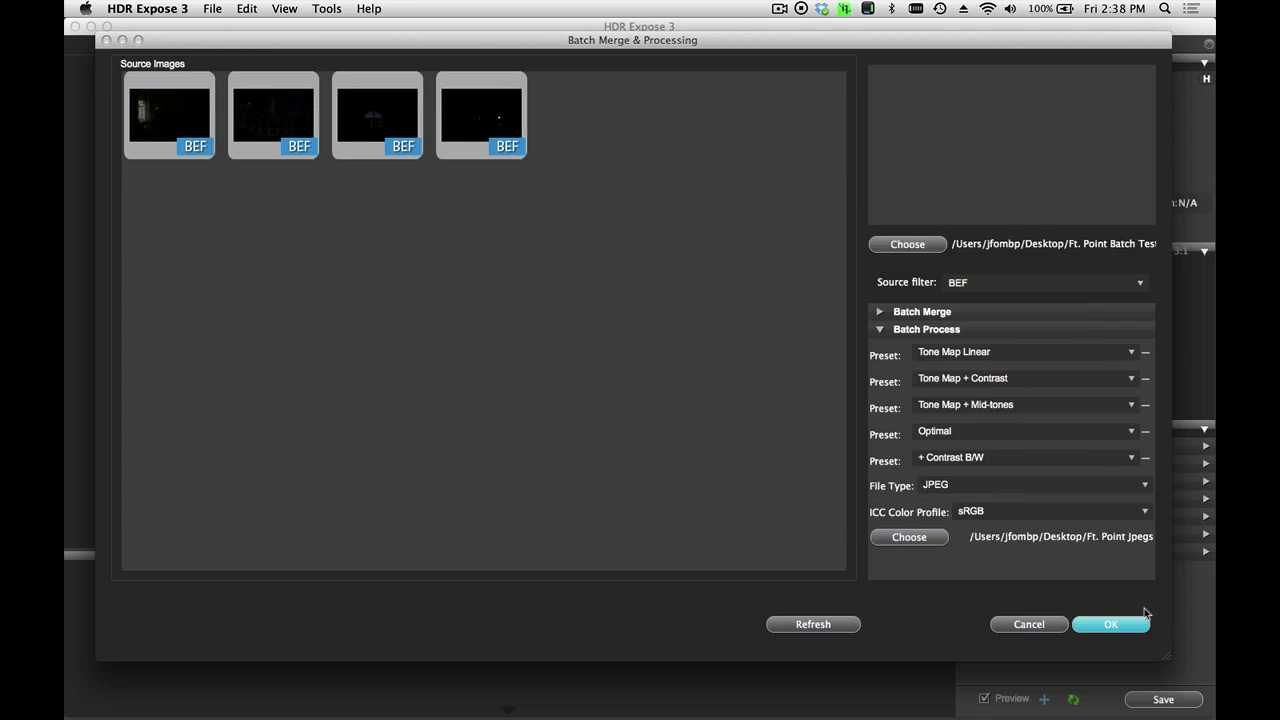
Launch batch processing of the four BEF files and show the Batch Tasks progress window.
click(1120, 623)
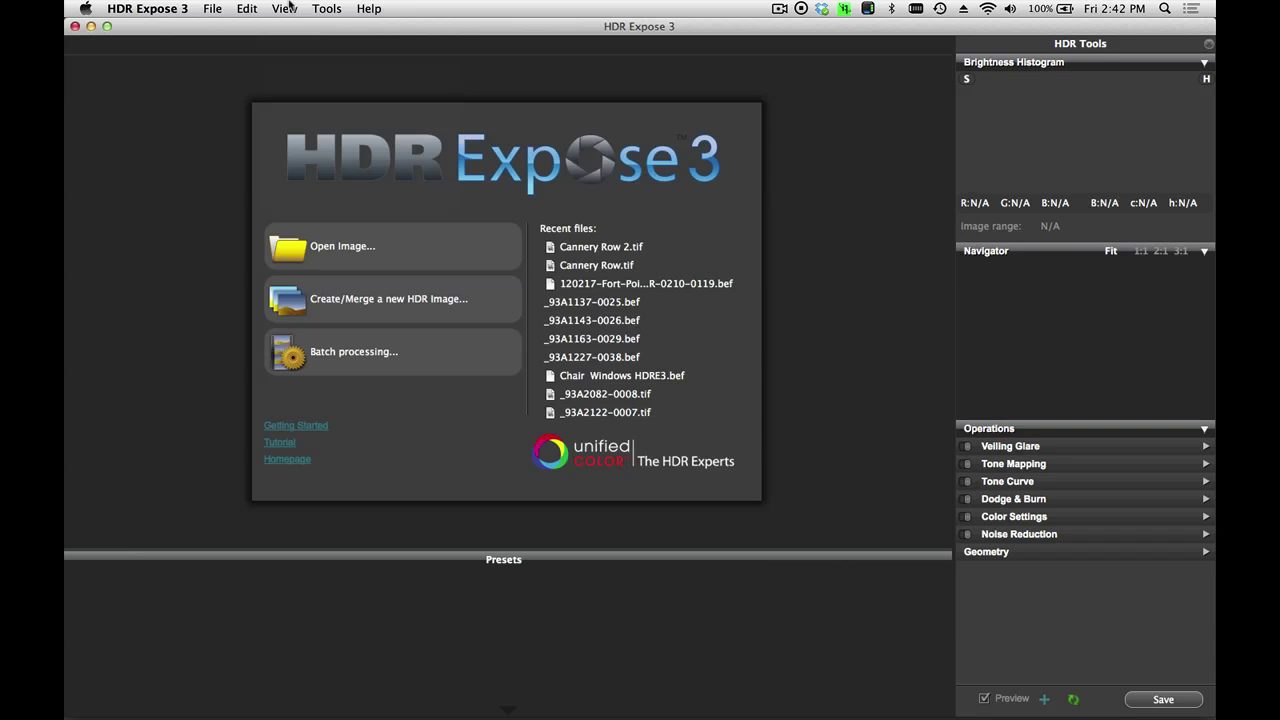
click(286, 8)
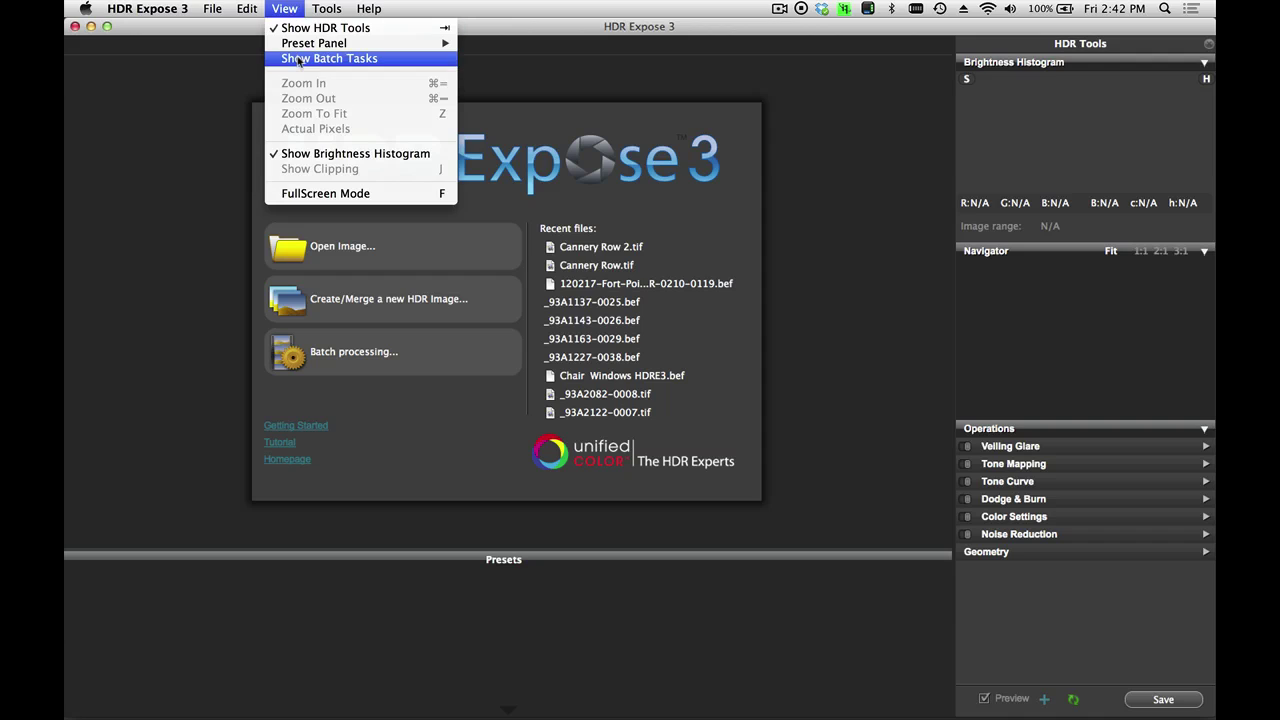
click(297, 59)
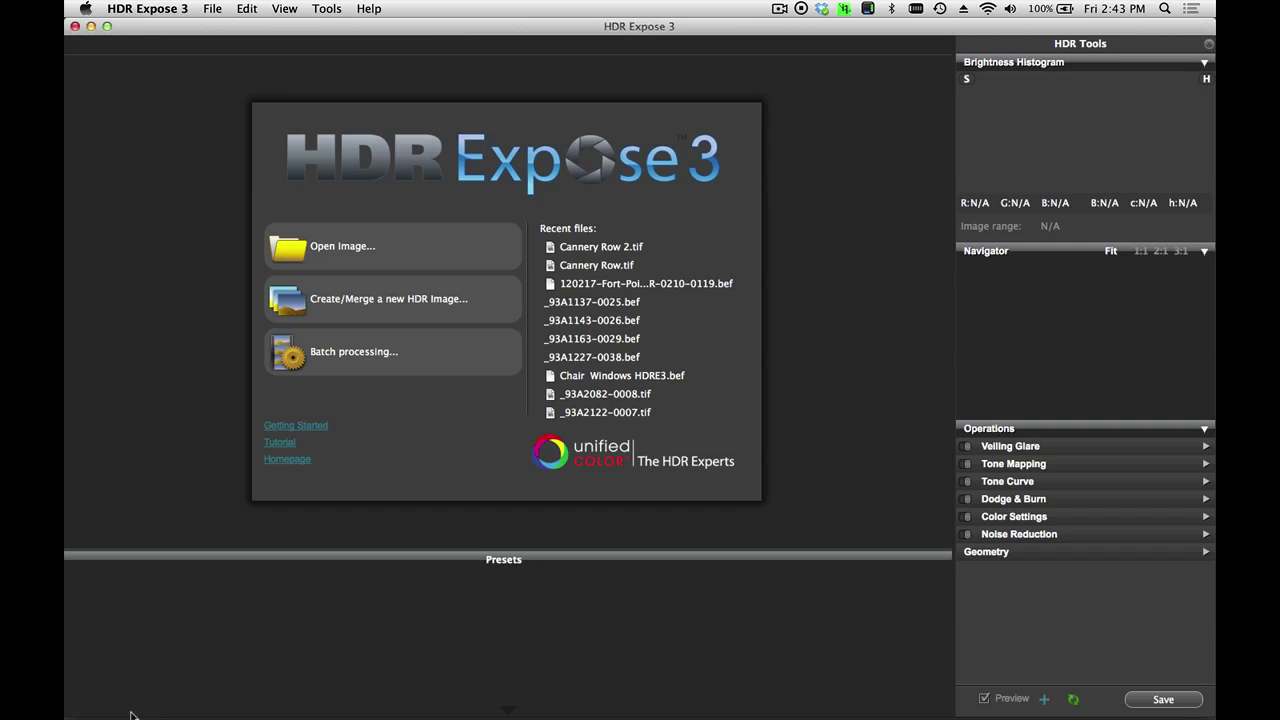
mouse_move(125, 712)
click(91, 694)
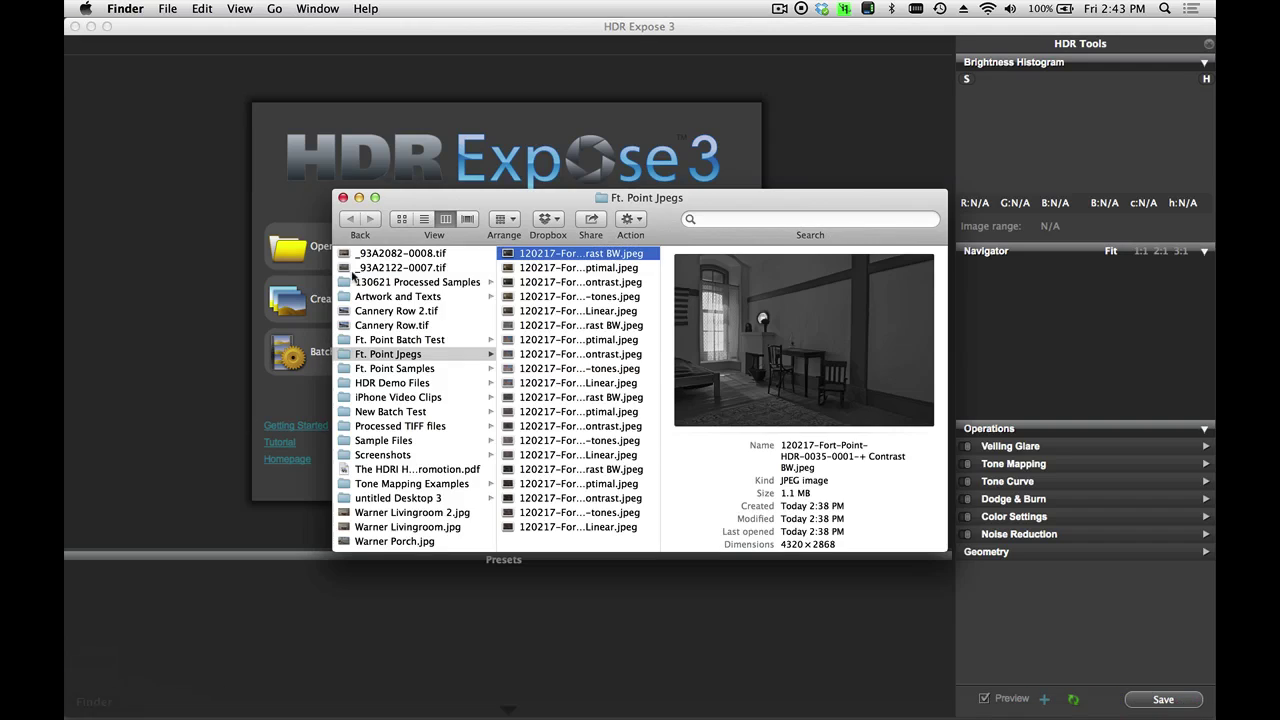
key(Down)
key(Down)
key(Down)
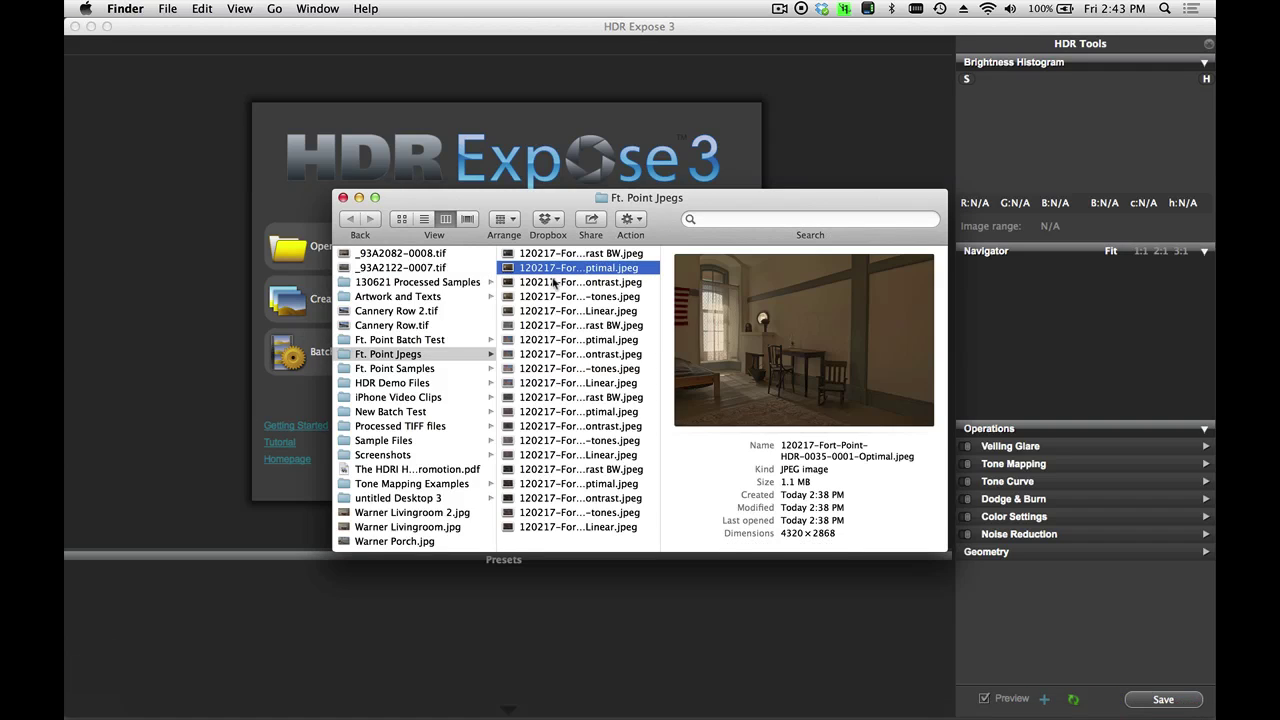
key(Down)
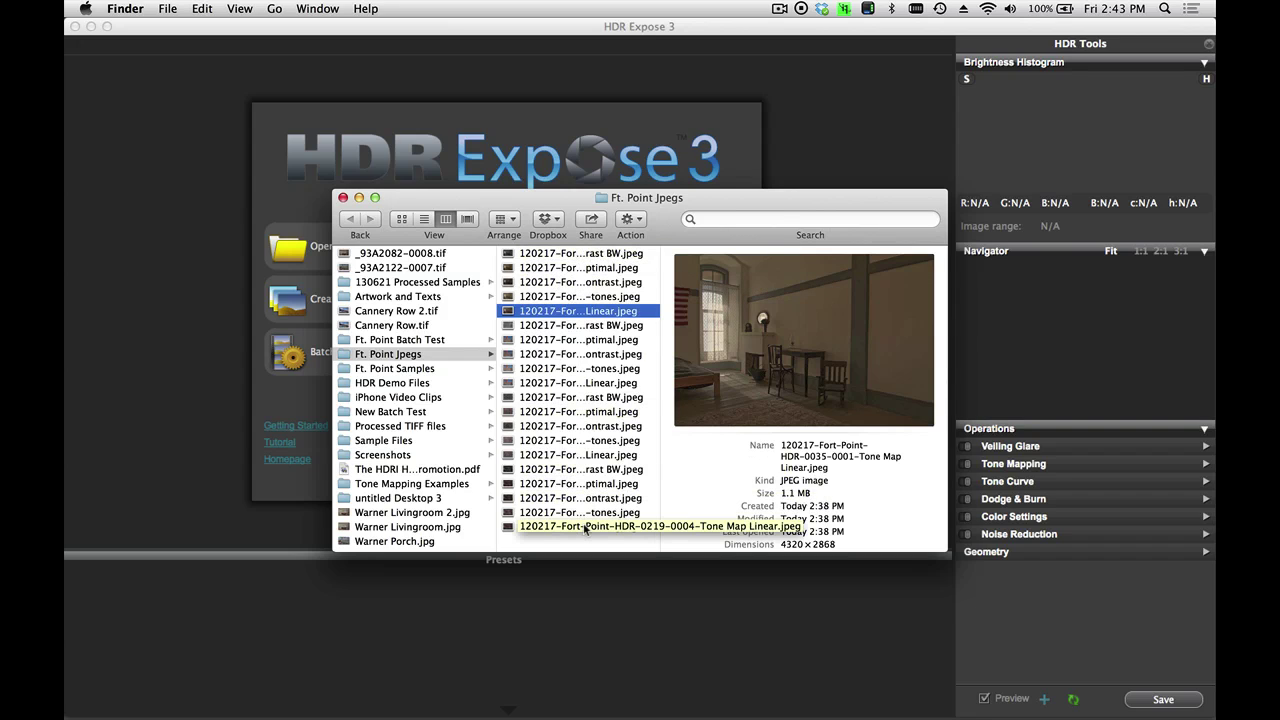
key(super+Tab)
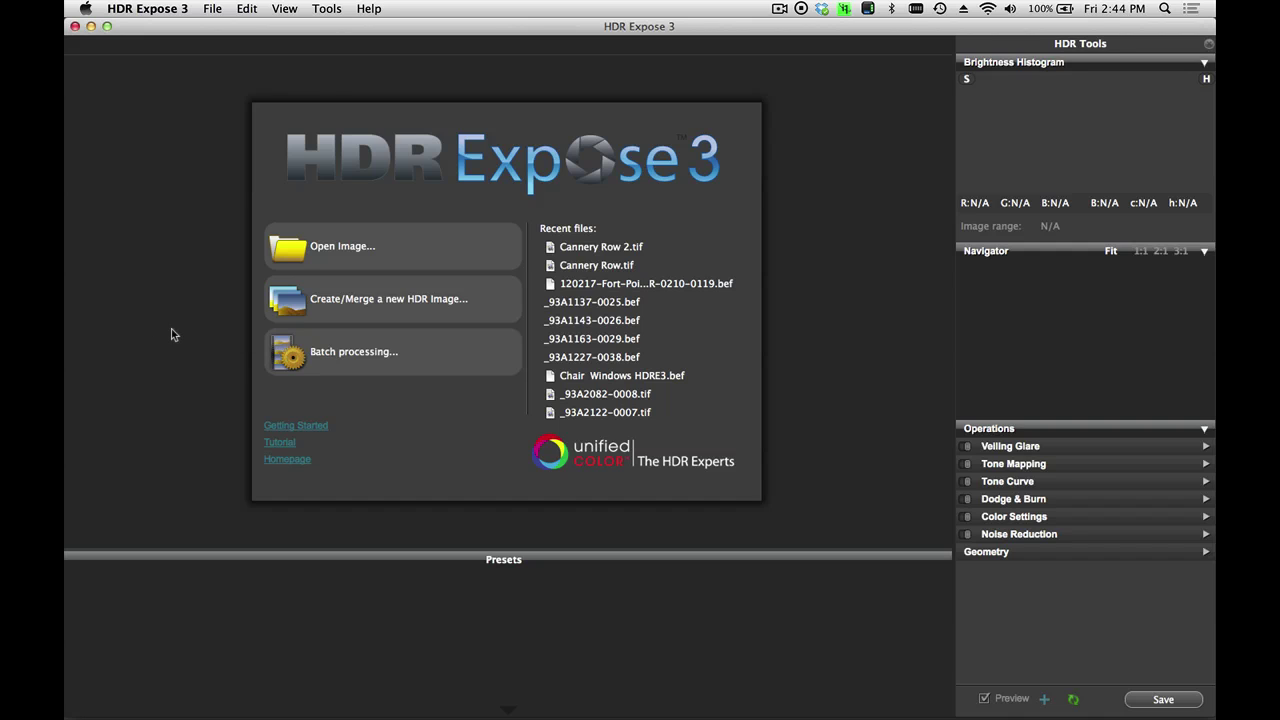
Begin a new batch merge of the Ft. Point Samples brackets with Process to Final on, preset Tone Map Linear.
click(352, 356)
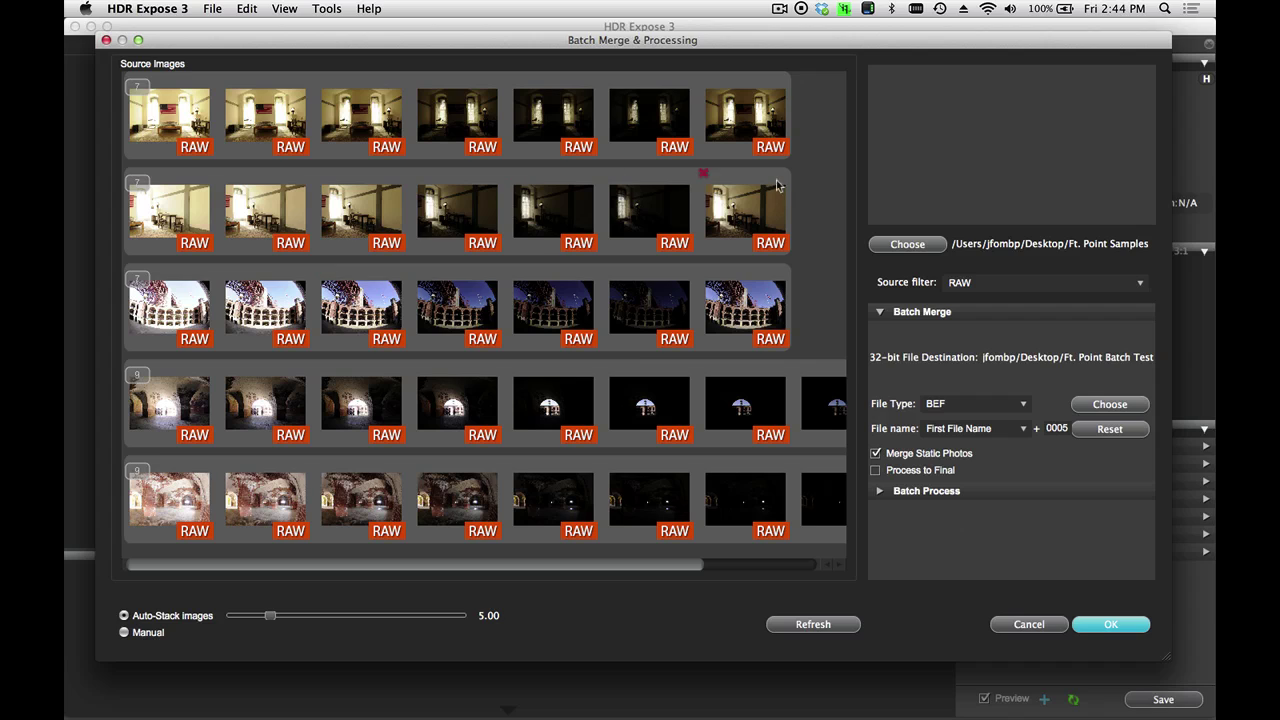
click(877, 470)
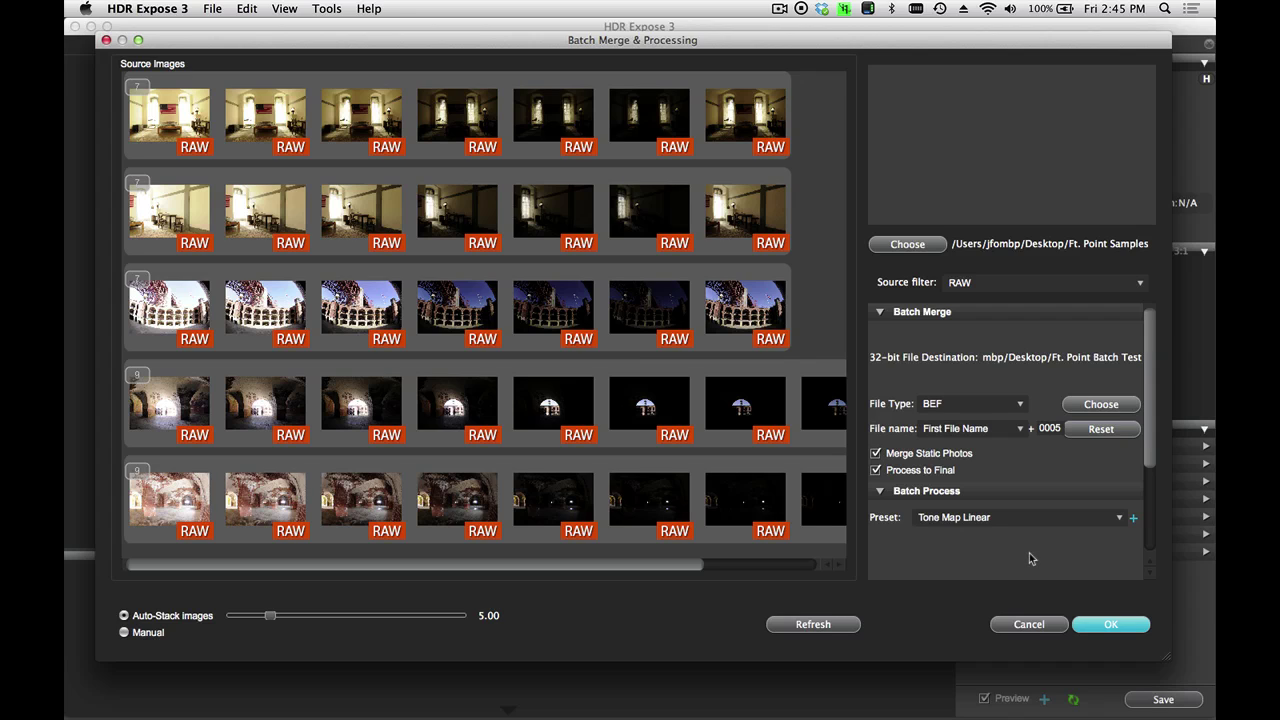
mouse_move(768, 300)
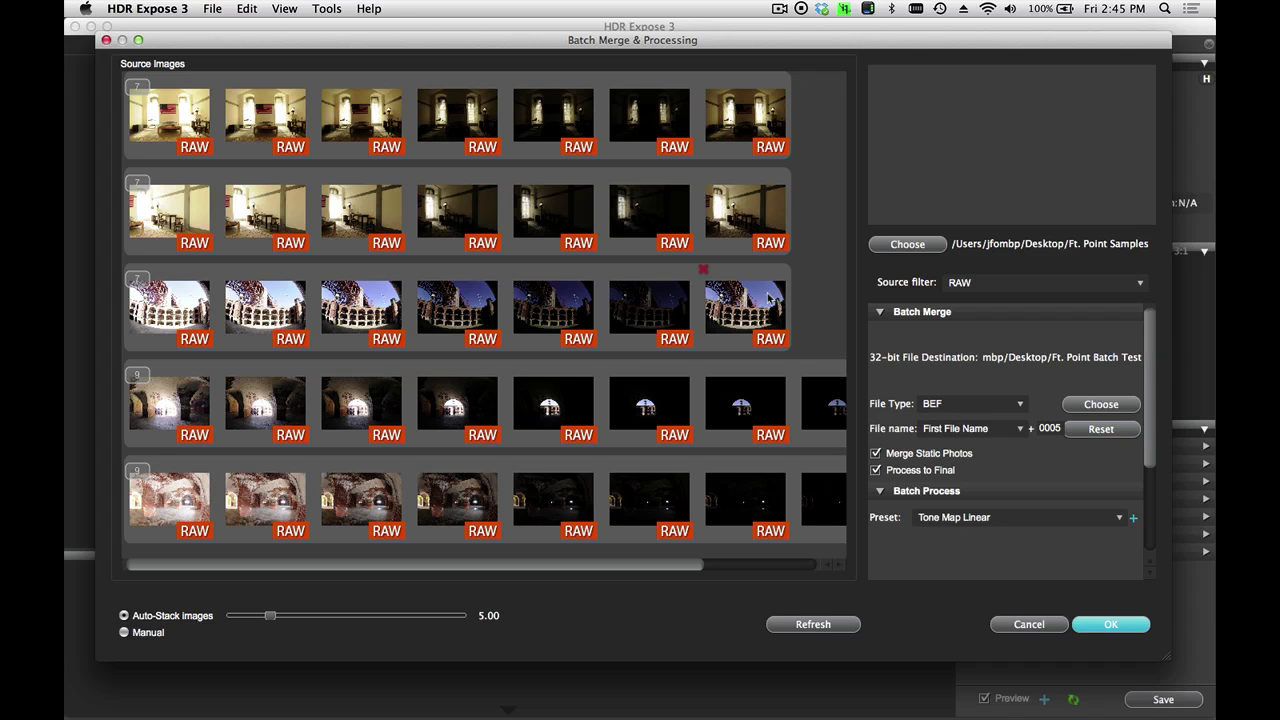